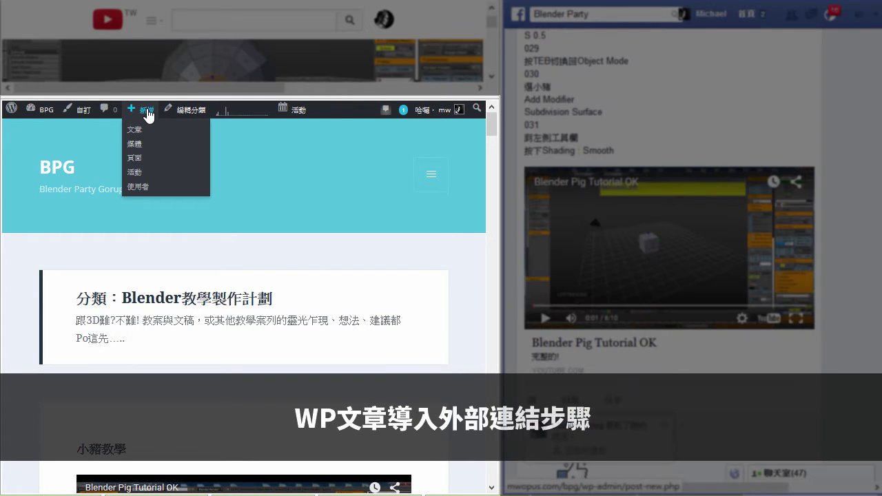
Start a new post on the BPG site and bring up the Insert Media dialog.
click(148, 115)
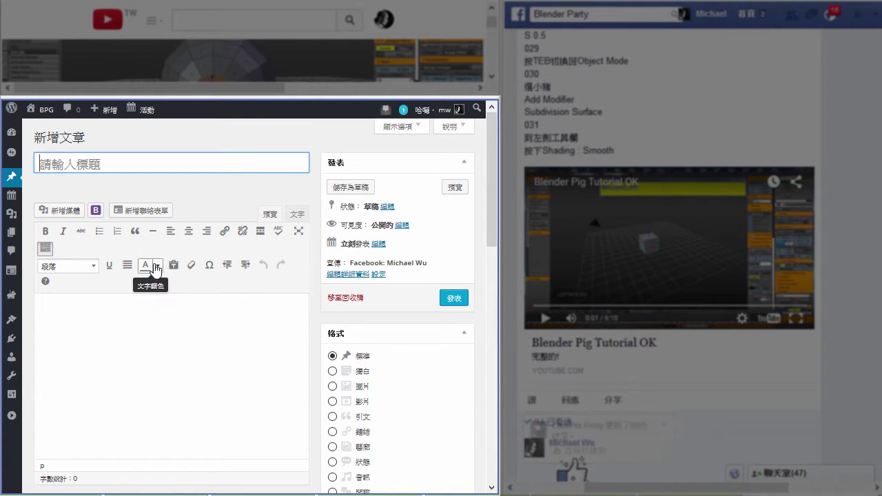
click(61, 209)
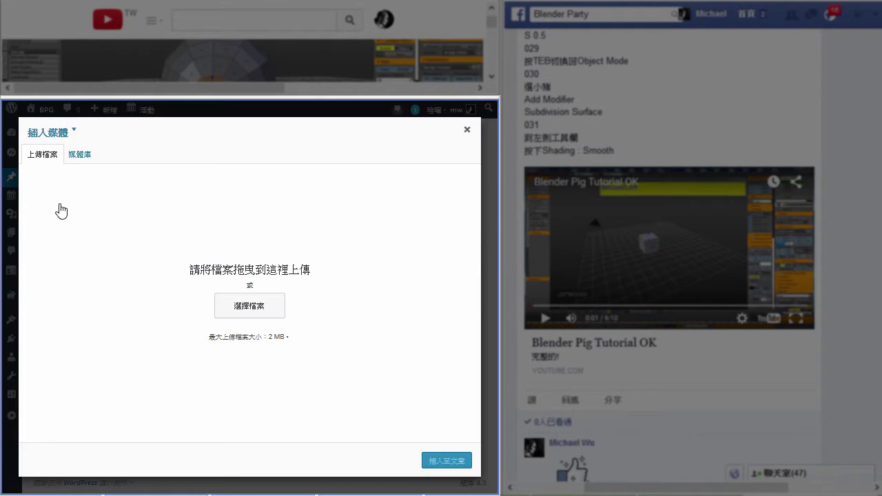
Switch Insert Media to 自網址插入 and copy the video's youtu.be share link from YouTube.
click(236, 305)
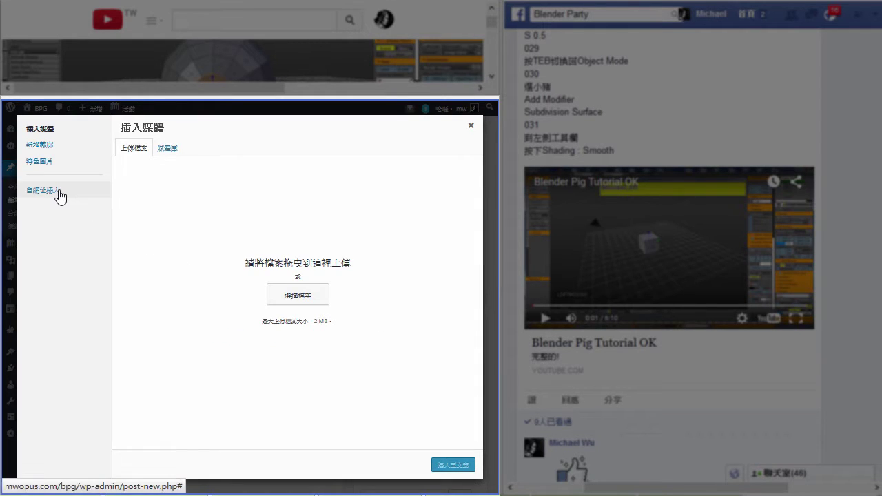
click(64, 192)
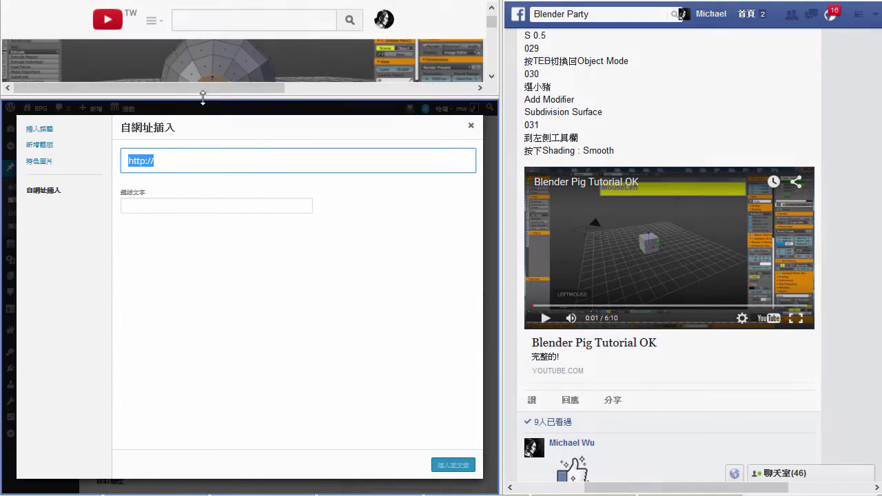
drag(203, 97, 205, 250)
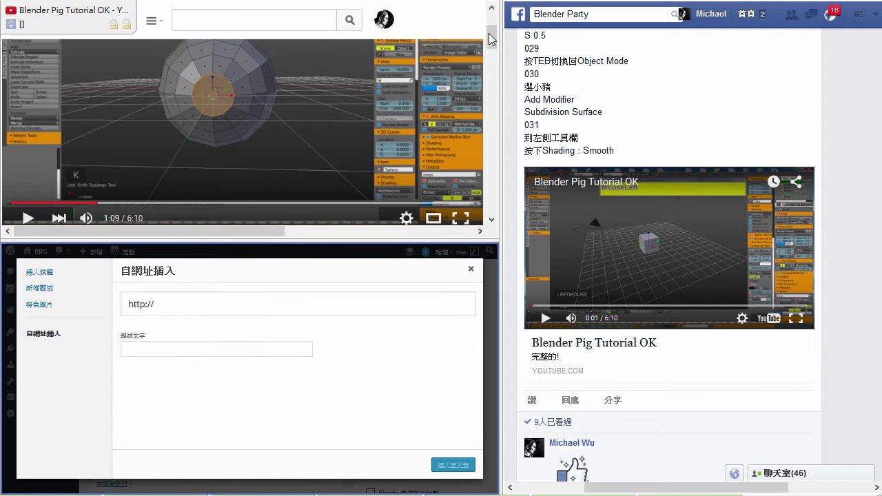
drag(490, 40, 487, 71)
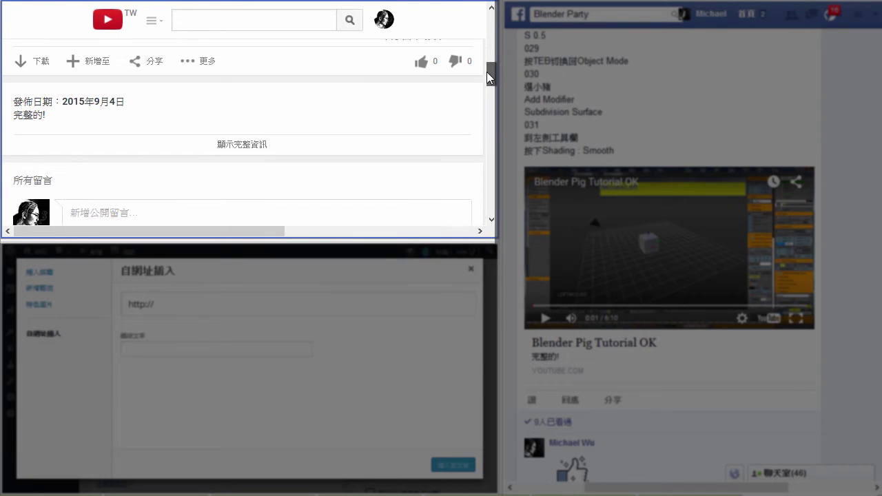
click(145, 61)
key(ctrl+c)
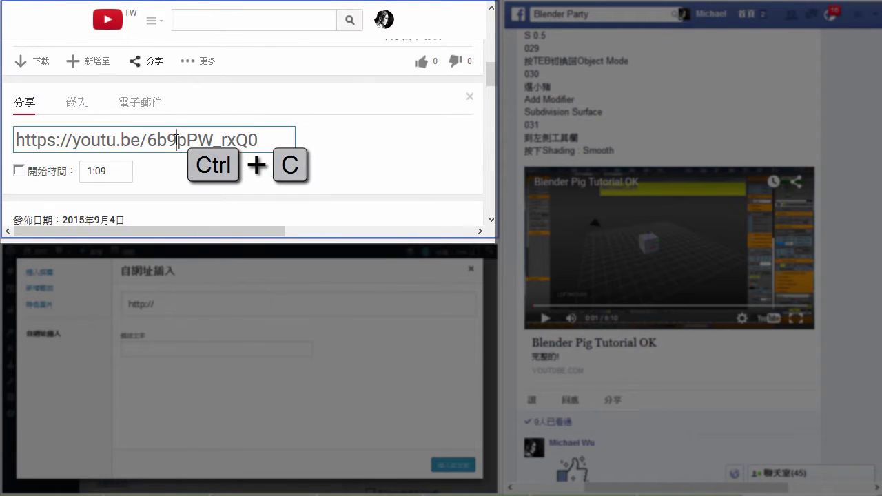
click(177, 140)
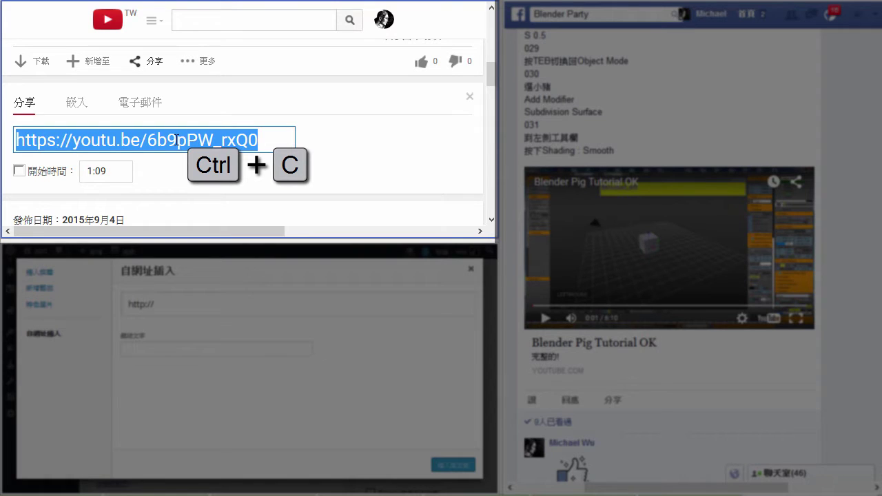
Paste the youtu.be link into the URL field and insert the Blender Pig Tutorial OK video.
click(173, 308)
key(ctrl+v)
click(154, 295)
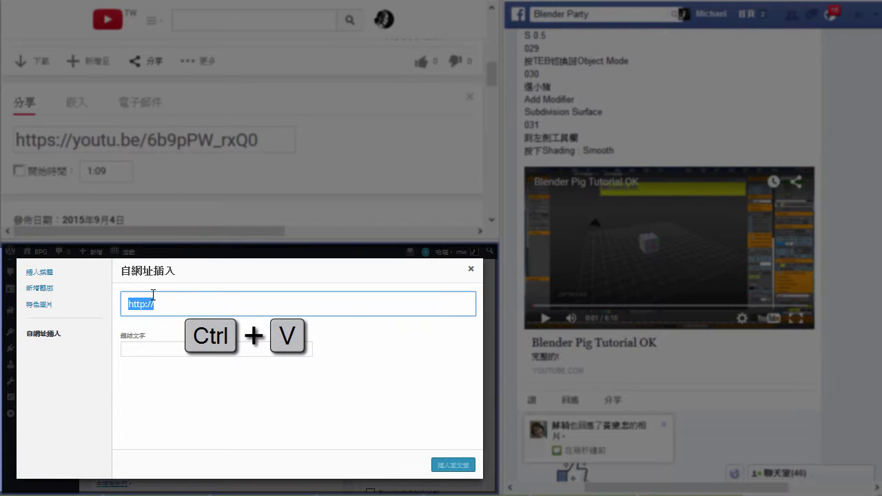
key(ctrl+v)
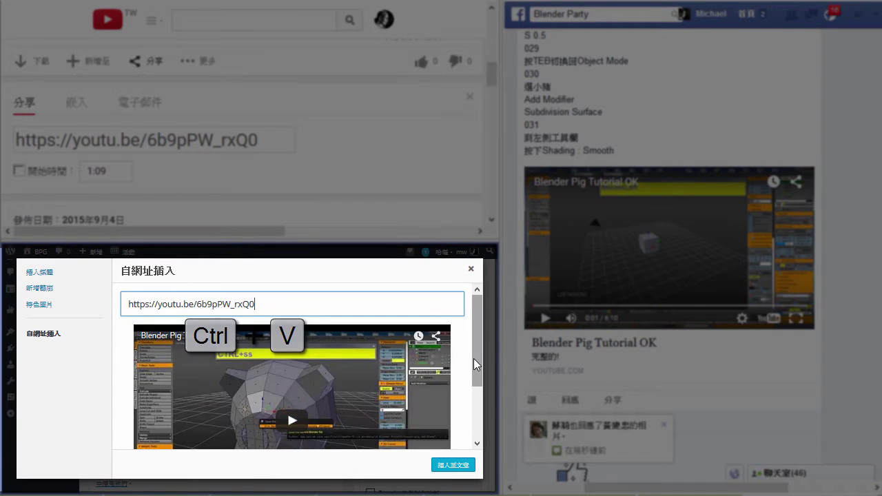
drag(474, 359, 478, 392)
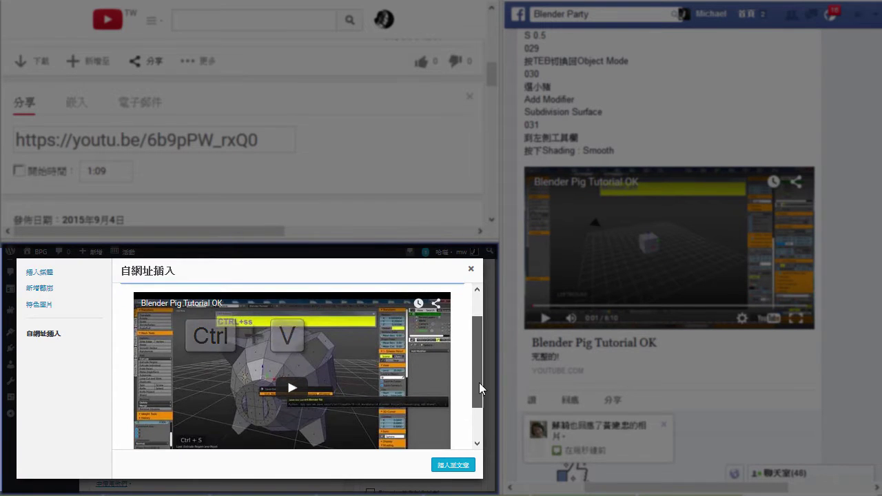
click(453, 466)
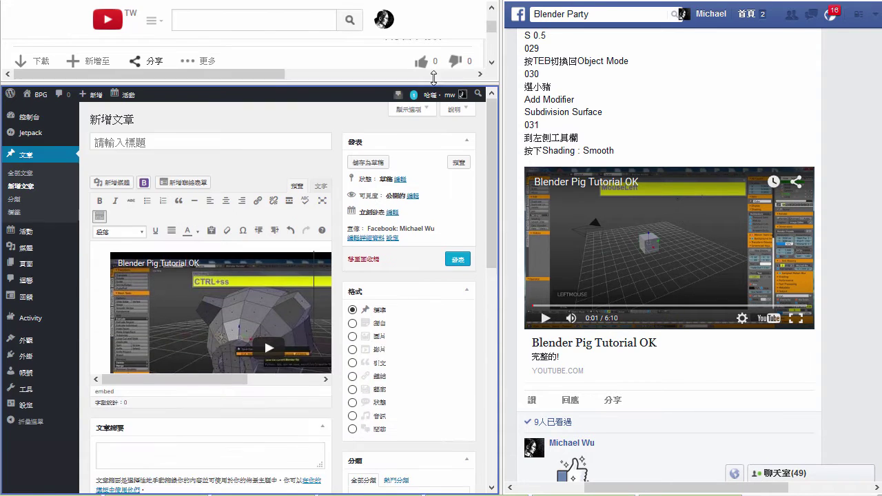
Copy the Blender Party post's steps from 小豬教學 through 按下Shading：Smooth on Facebook.
drag(425, 240, 437, 55)
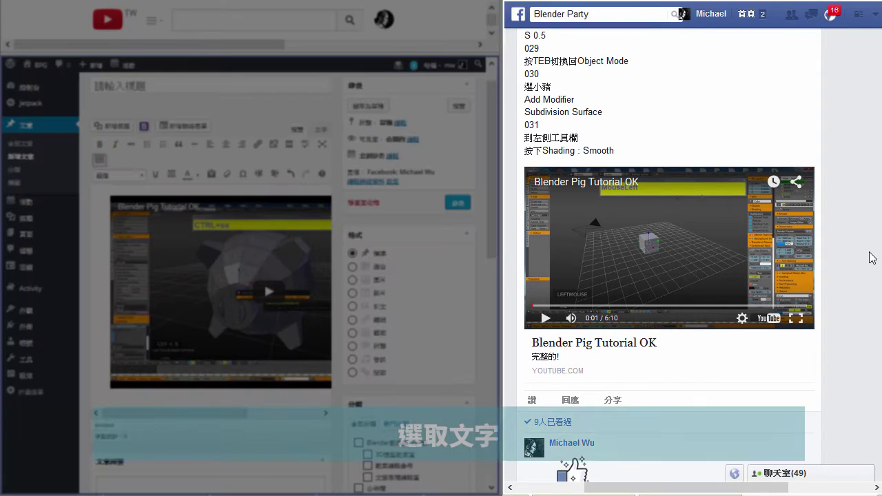
scroll(874, 255, up, 4)
scroll(833, 309, up, 2)
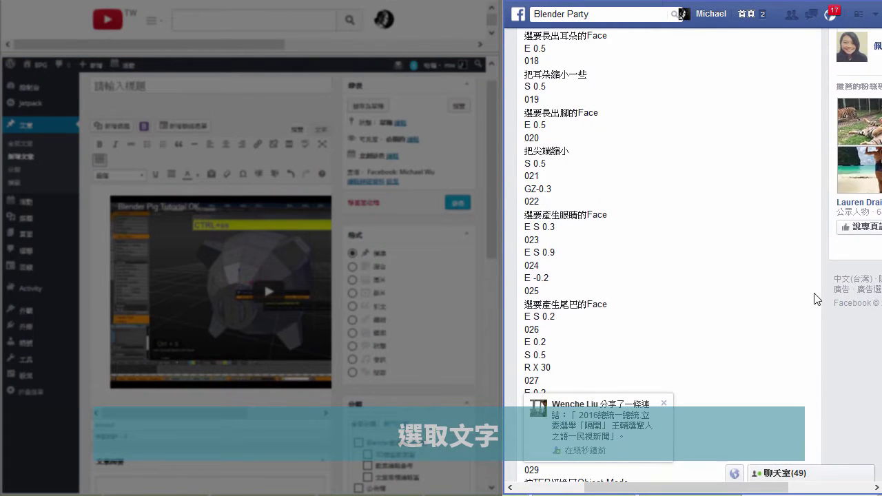
scroll(817, 299, up, 2)
scroll(758, 275, up, 4)
scroll(709, 211, up, 4)
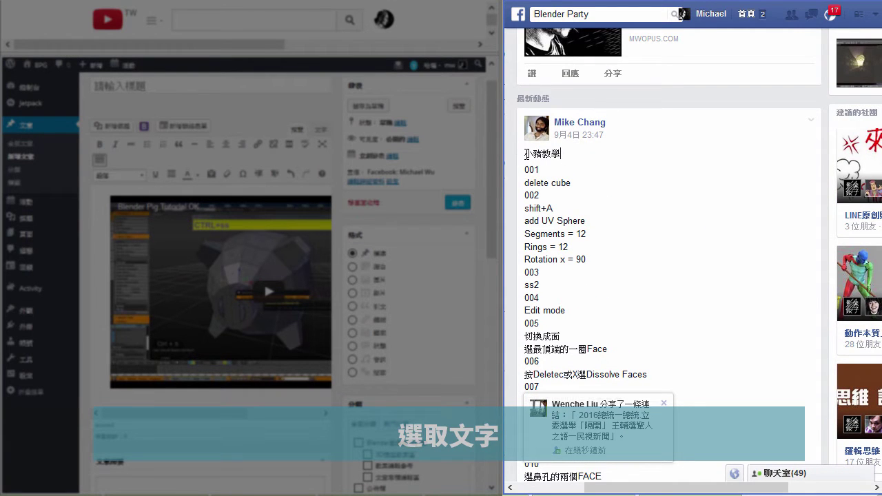
drag(526, 153, 610, 227)
middle_click(623, 238)
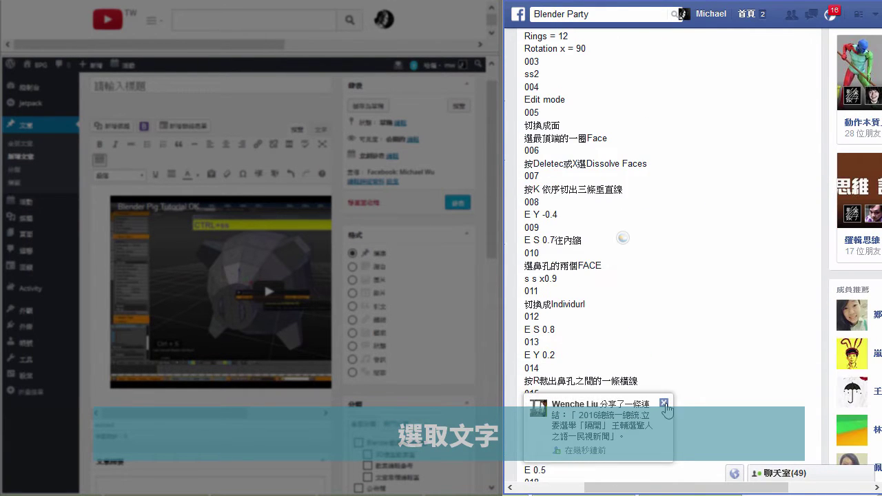
key(ctrl+c)
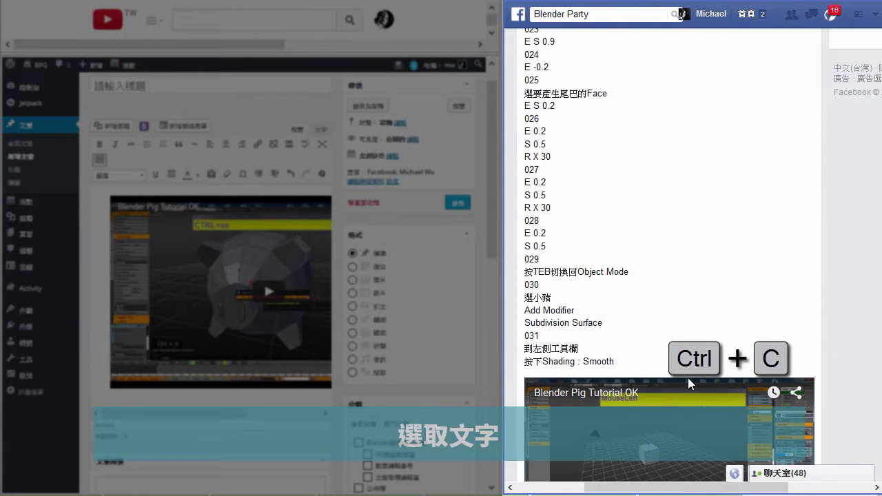
shift+click(615, 363)
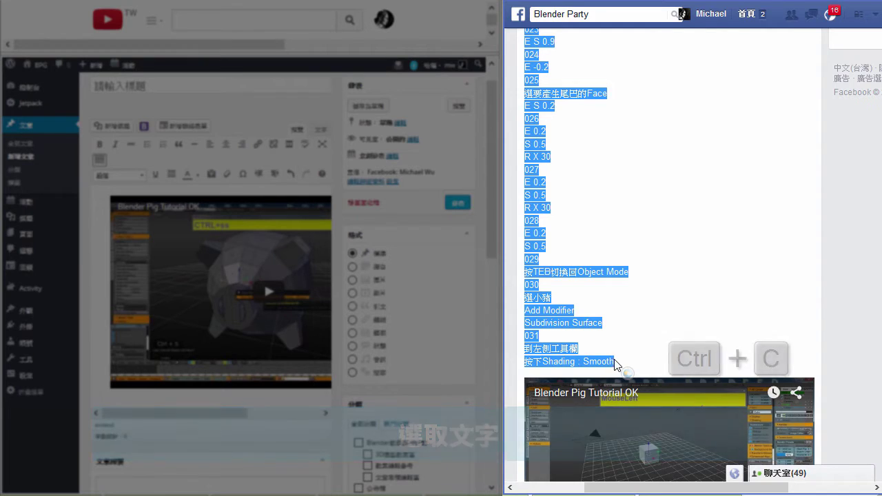
click(296, 389)
Paste the copied pig tutorial steps into the post body below the video.
key(ctrl+v)
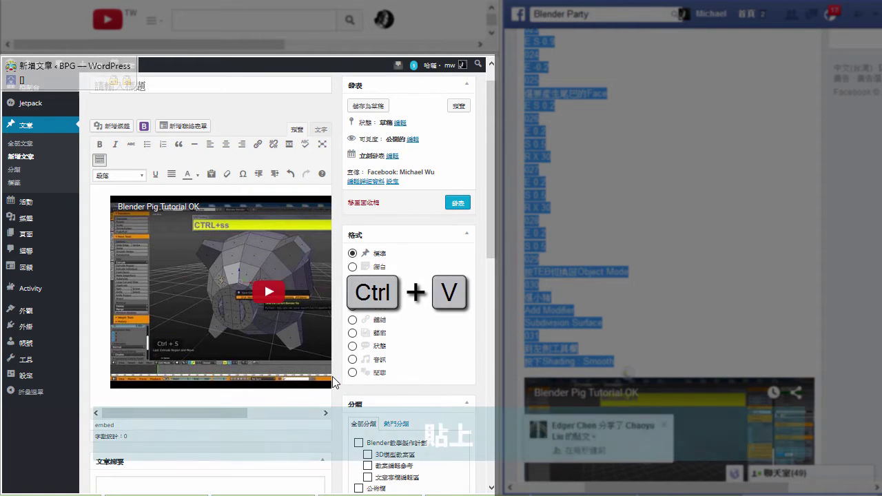
scroll(315, 372, down, 2)
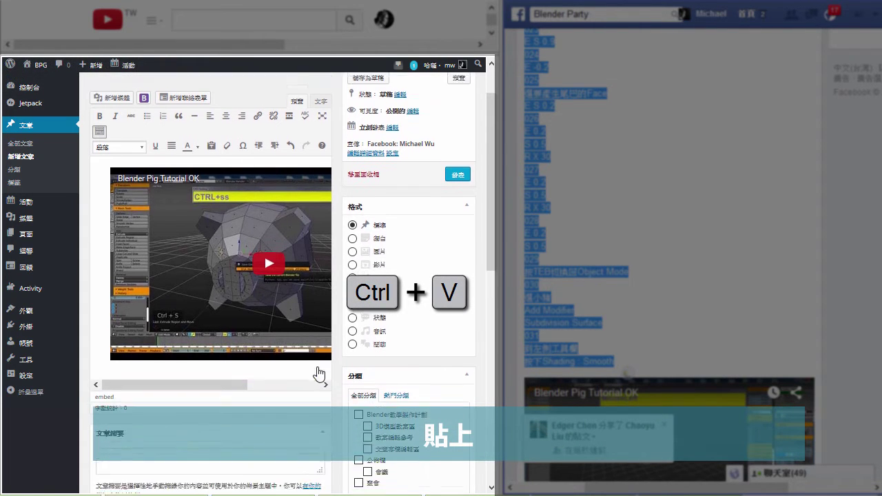
scroll(310, 335, down, 5)
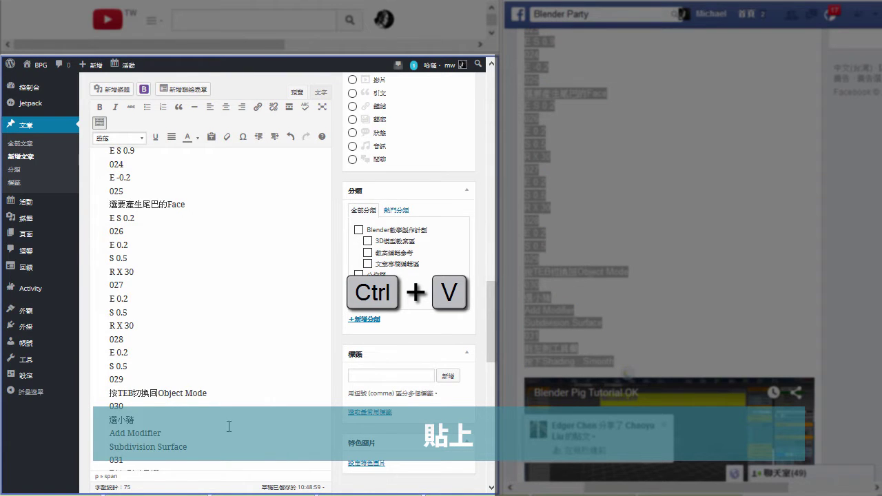
scroll(231, 413, up, 3)
scroll(236, 403, up, 5)
scroll(236, 400, up, 5)
scroll(235, 396, up, 5)
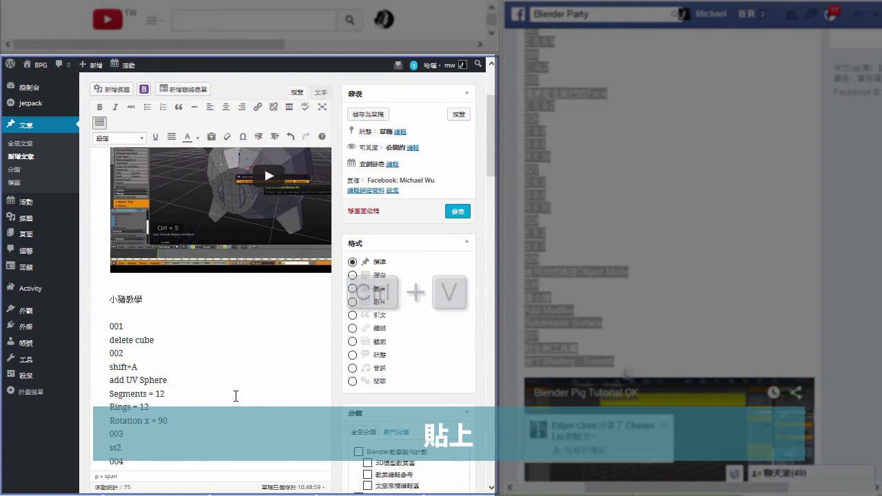
Copy the 小豬教學 line and paste it in as the post title.
drag(142, 300, 108, 300)
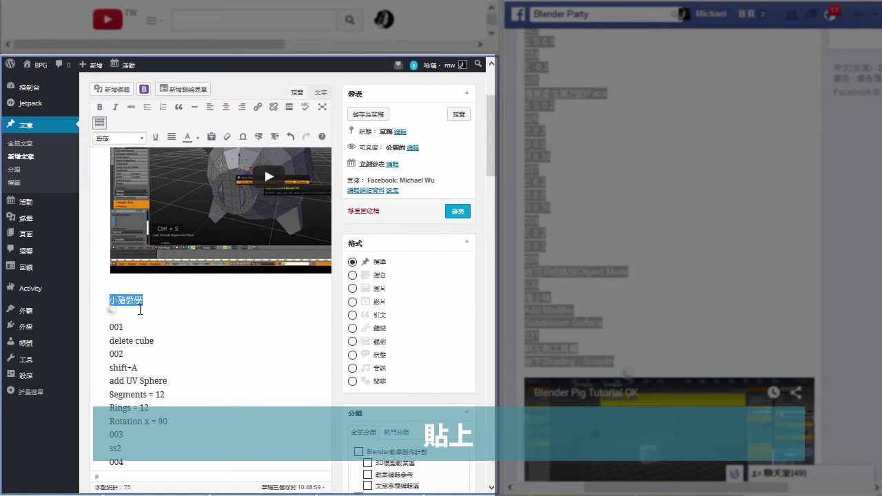
scroll(264, 166, up, 3)
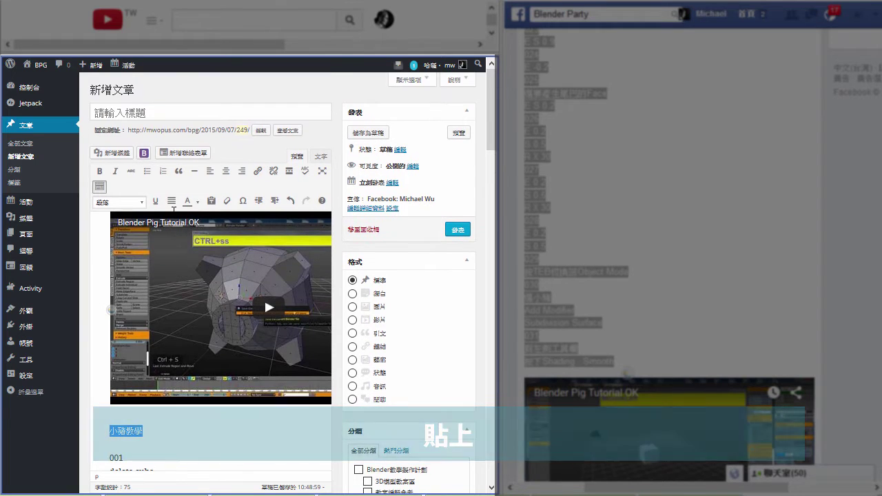
click(150, 113)
key(ctrl+v)
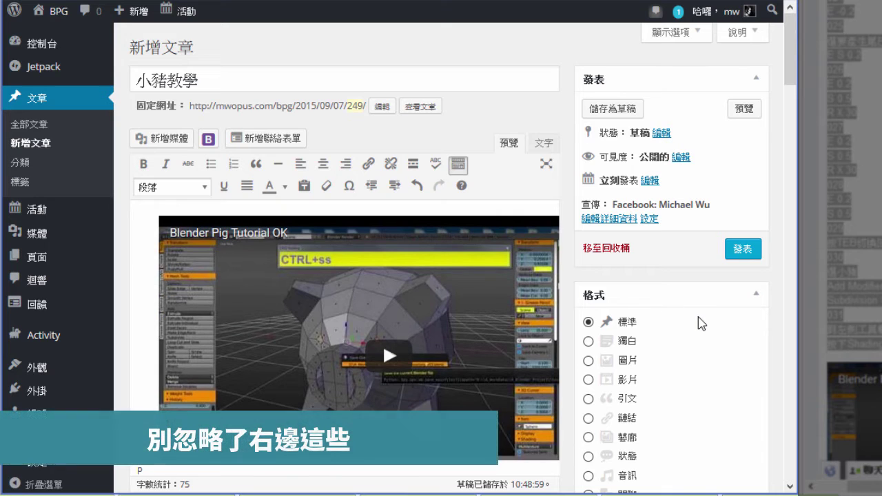
Set the post format to video and tick the Blender教學製作計劃 and 3D模型教案區 categories.
scroll(699, 324, down, 2)
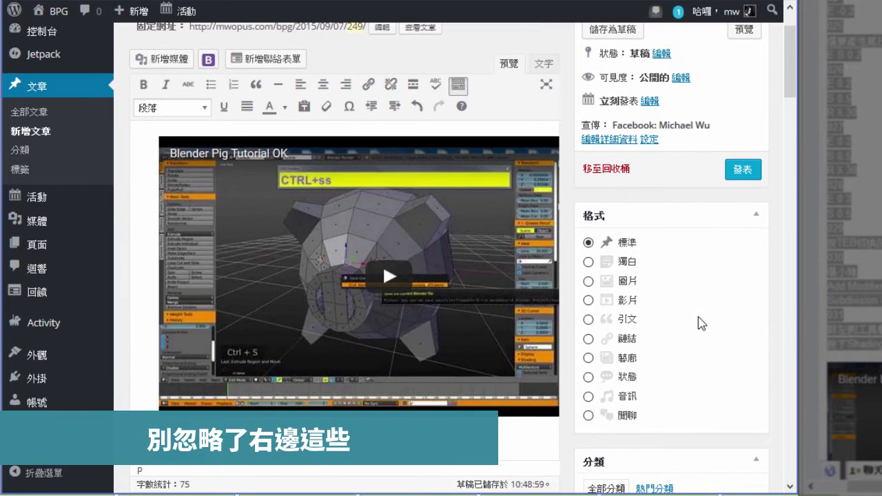
scroll(699, 322, up, 1)
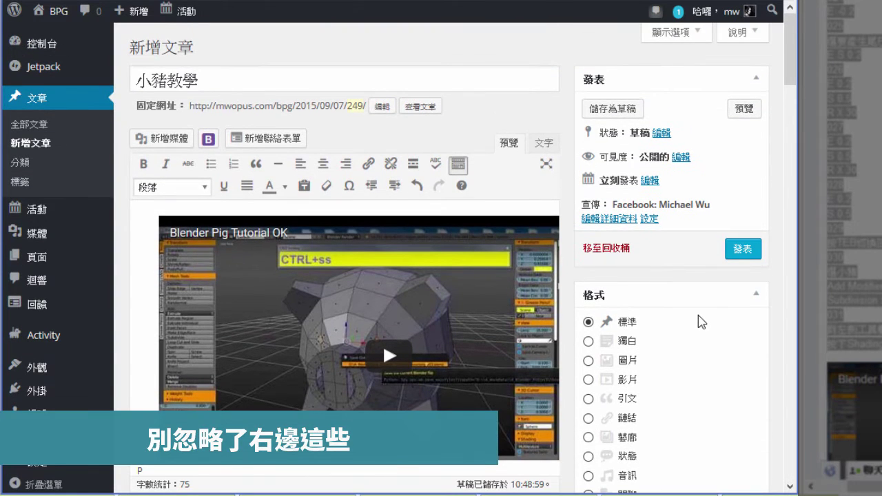
click(587, 379)
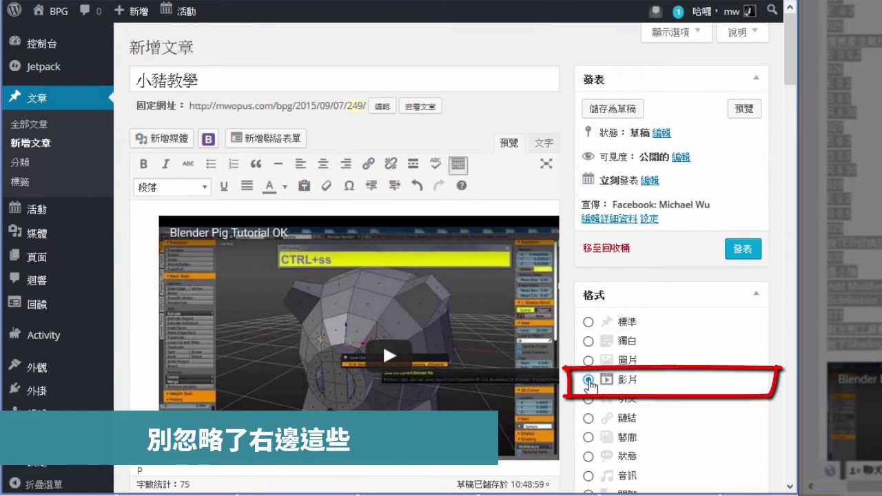
scroll(659, 370, down, 1)
scroll(660, 368, down, 2)
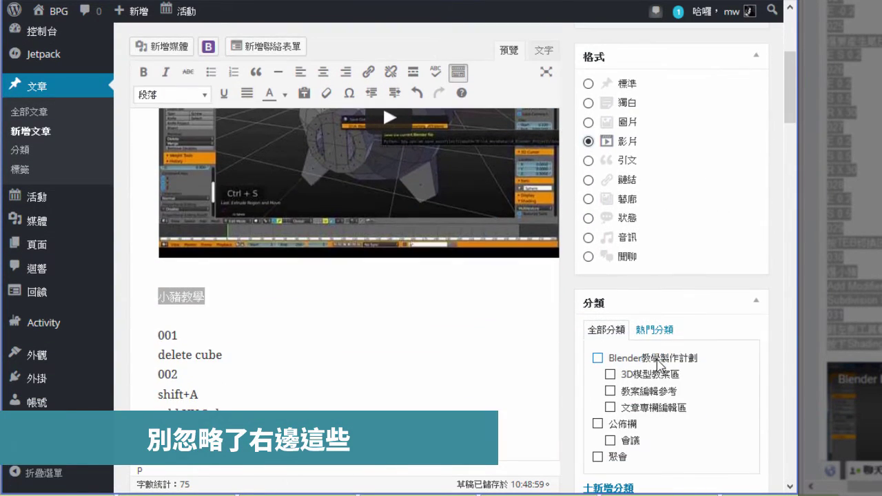
click(656, 360)
click(641, 375)
scroll(708, 369, down, 2)
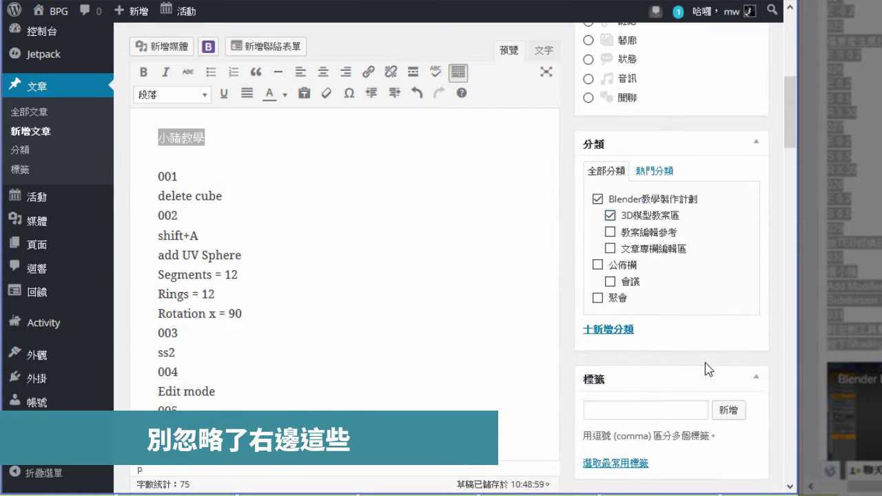
Tag the post with the author's name, 教程主題, 3D模型 and 3D模型教案區.
click(664, 408)
scroll(663, 408, down, 1)
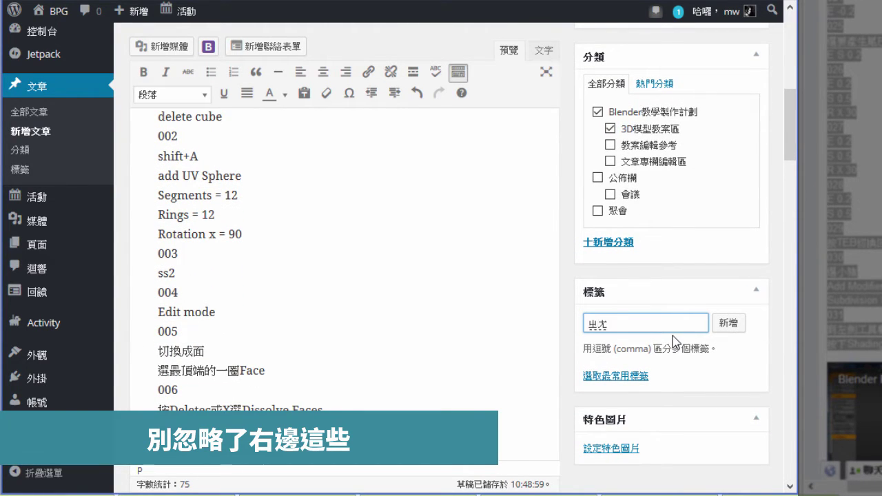
text(ㄖㄨ)
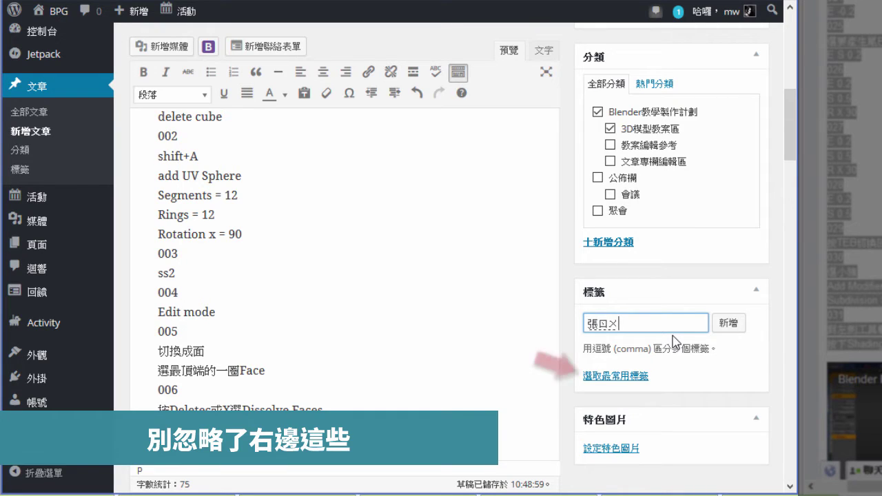
text(ㄥ6)
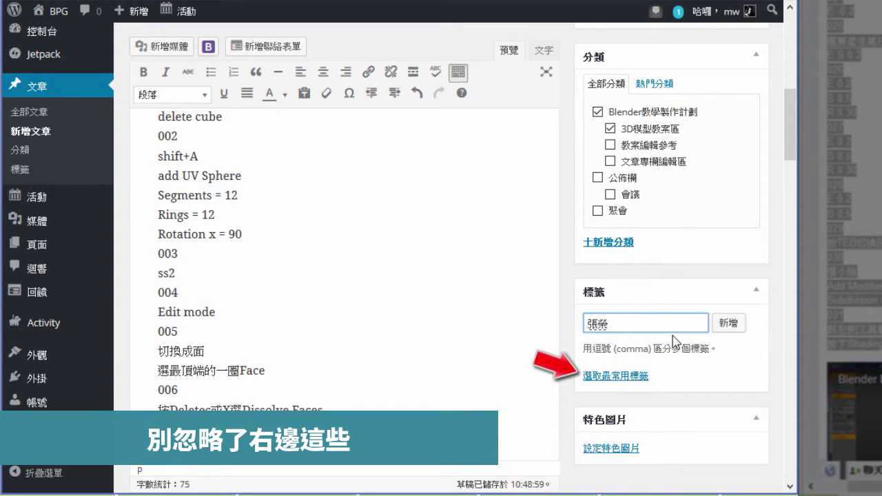
click(728, 323)
click(632, 375)
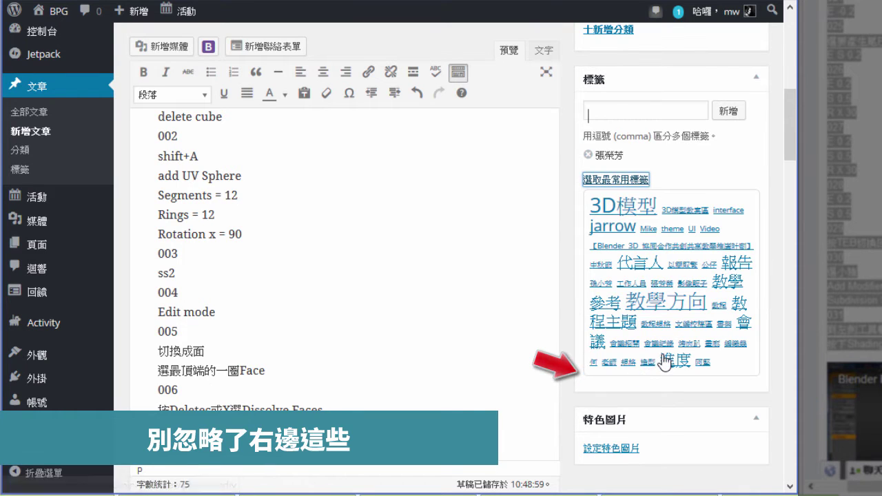
click(737, 309)
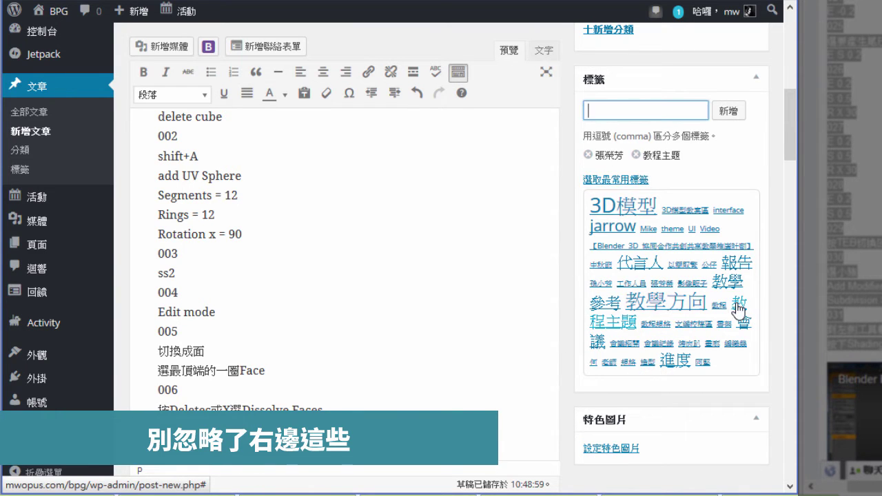
click(630, 217)
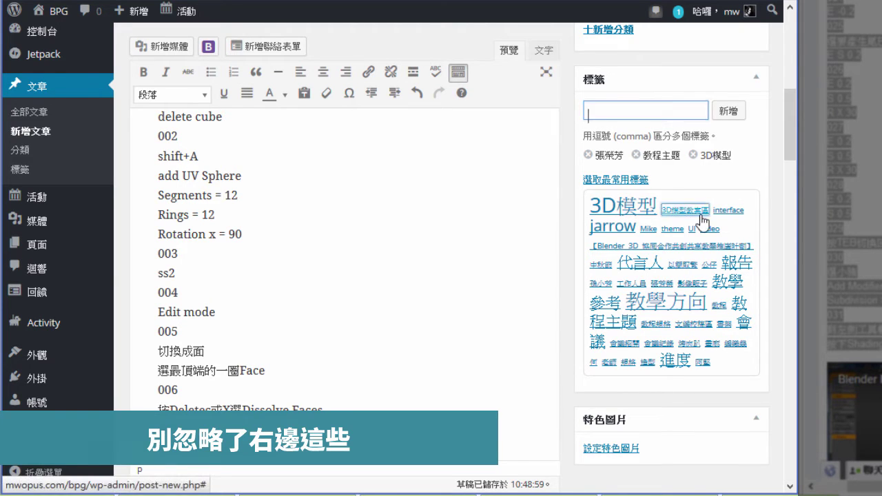
click(689, 211)
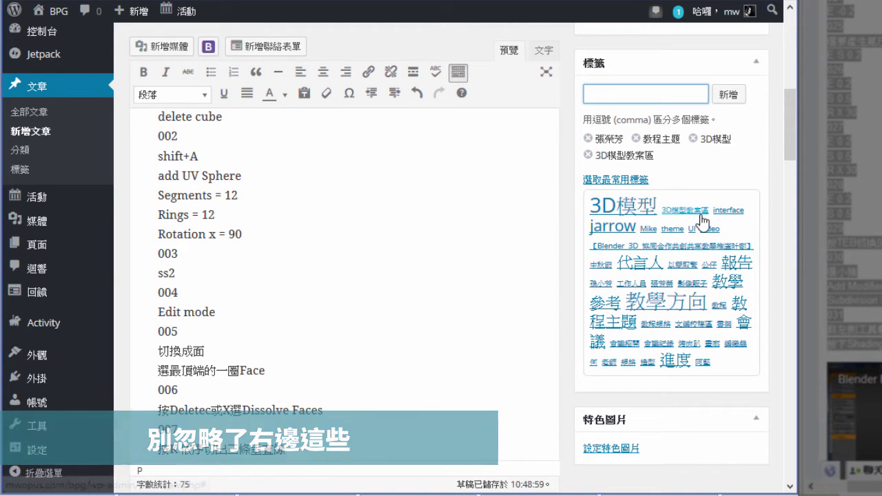
click(374, 285)
Insert a read-more break on a new line after Rotation x = 90.
scroll(374, 285, up, 3)
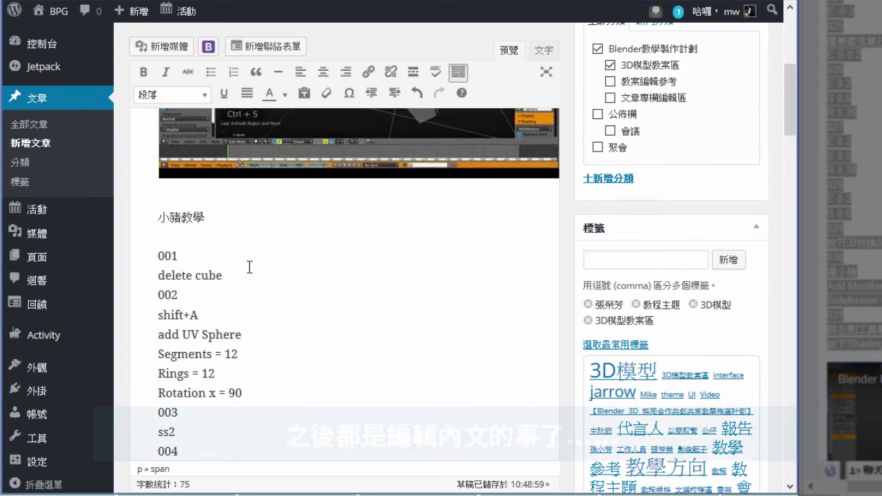
click(194, 218)
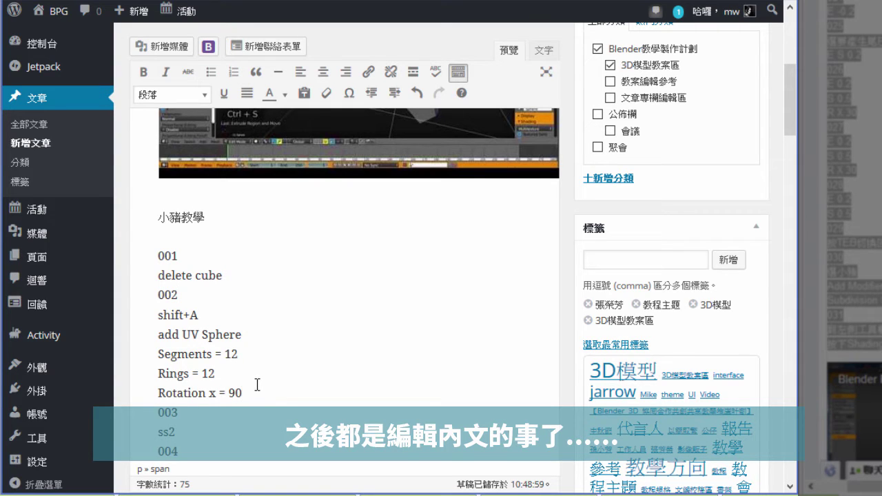
click(257, 384)
key(Return)
key(Return)
click(412, 71)
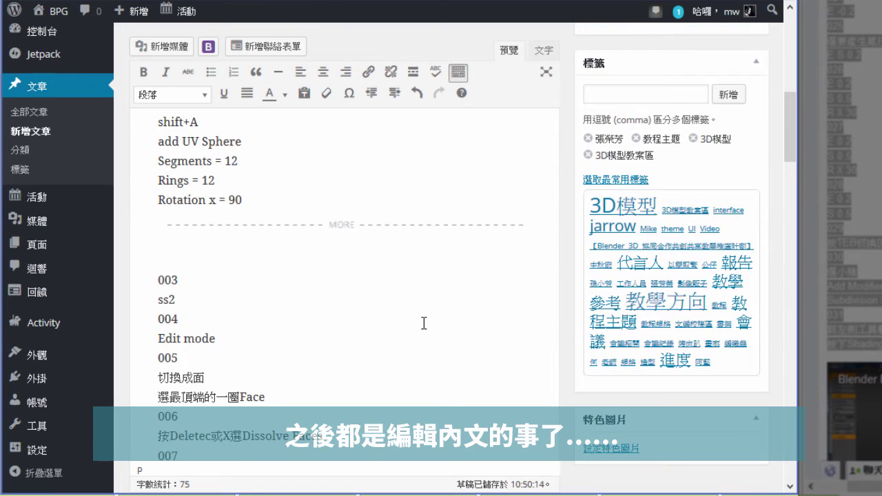
key(Delete)
Delete the 小豬教學 line so the body begins at 001.
scroll(370, 348, down, 2)
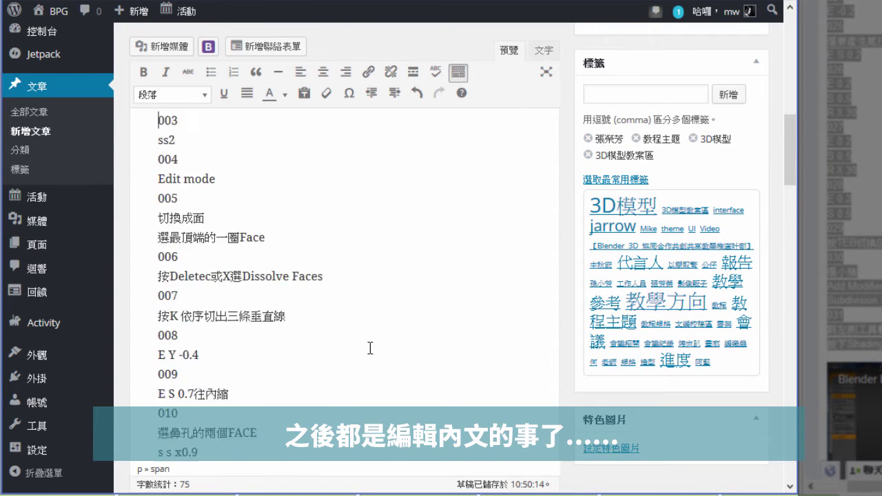
scroll(371, 346, down, 5)
scroll(370, 346, down, 1)
scroll(371, 346, down, 3)
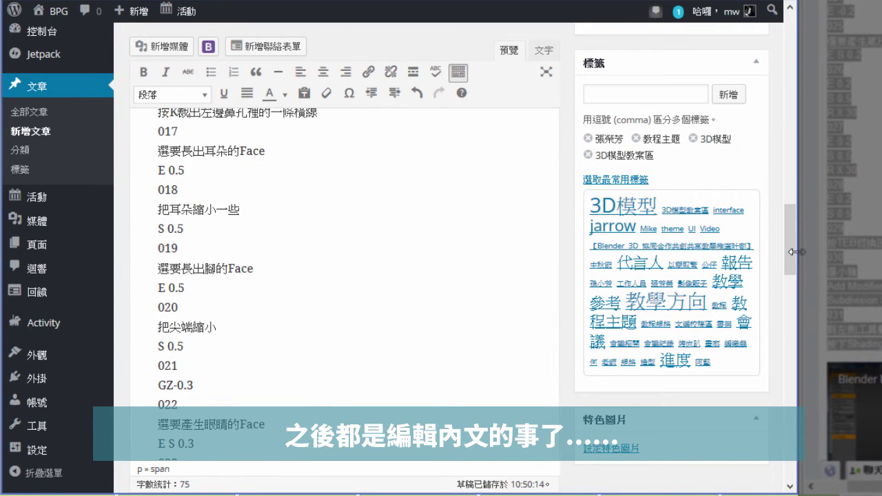
scroll(792, 227, up, 5)
scroll(792, 186, up, 5)
scroll(791, 144, up, 5)
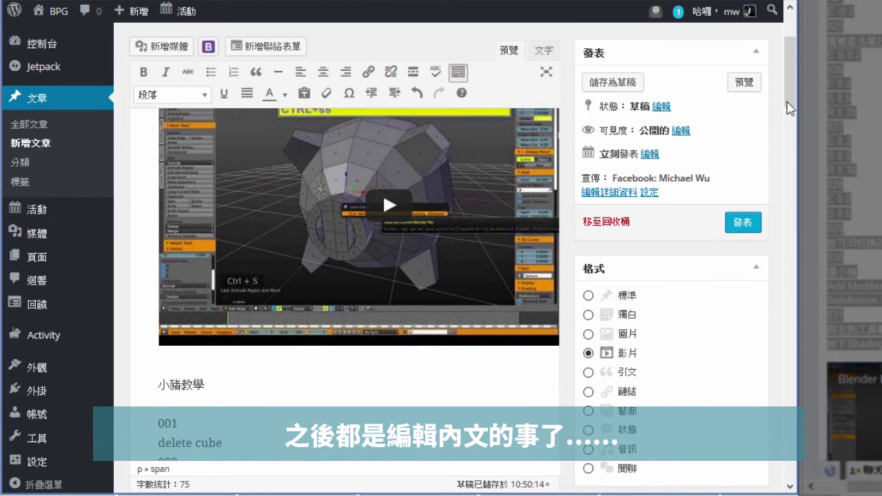
scroll(791, 45, down, 3)
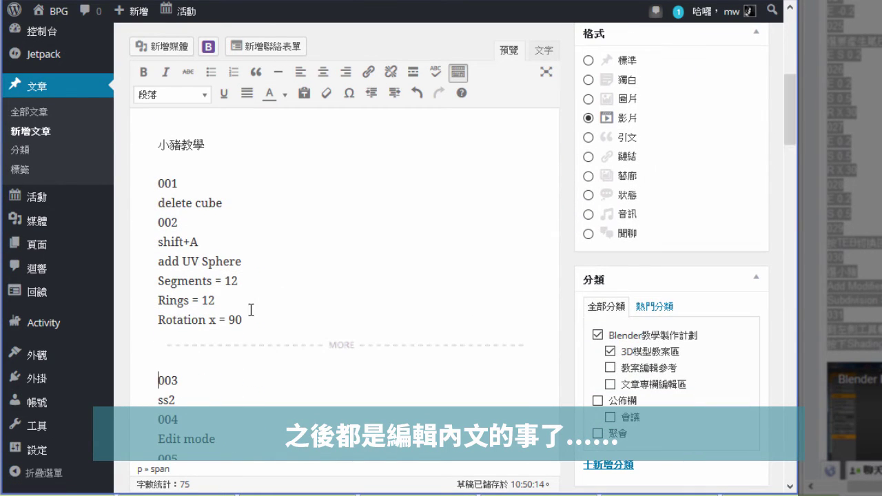
mouse_move(243, 319)
mouse_down()
mouse_move(162, 172)
mouse_move(226, 146)
mouse_up()
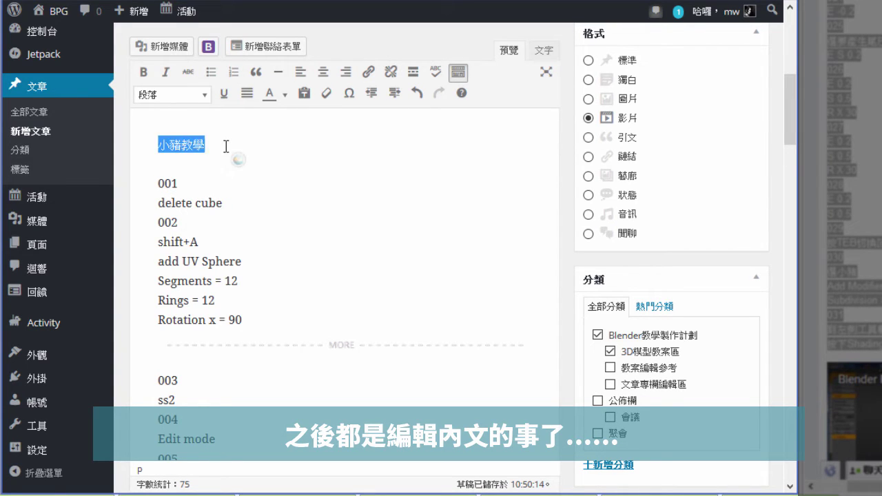
key(Delete)
key(Delete)
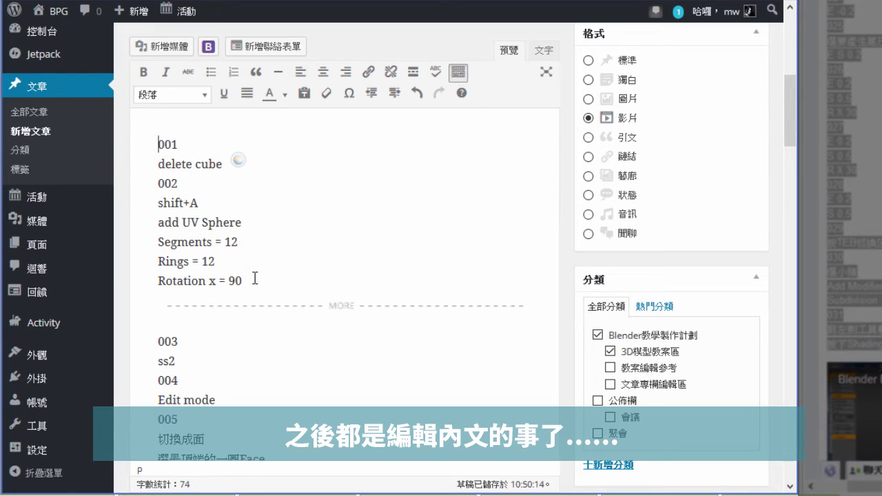
drag(254, 278, 186, 242)
click(196, 142)
scroll(196, 143, up, 3)
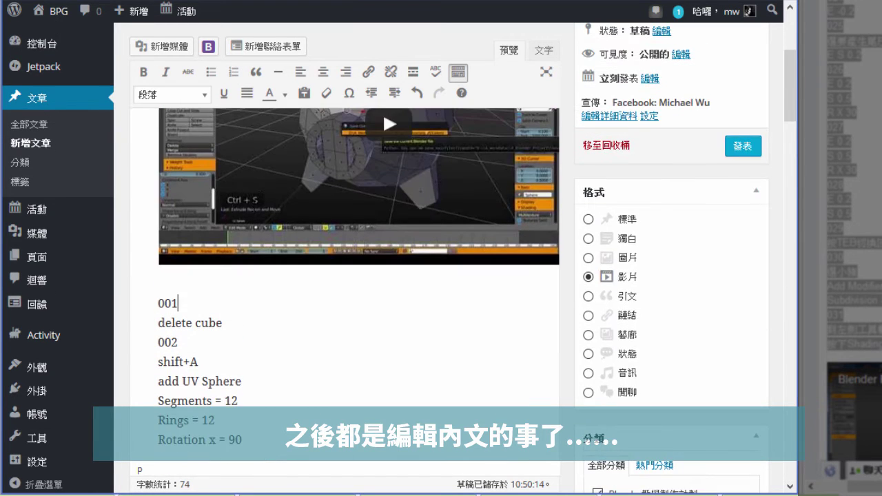
scroll(259, 295, down, 2)
Colour the step numbers 001, 002 and 003 red with the text-colour dropdown.
double_click(167, 144)
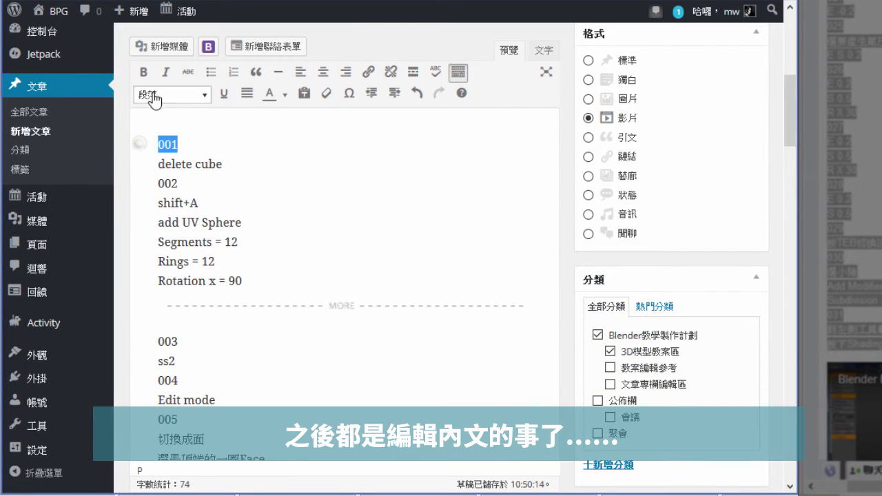
click(286, 98)
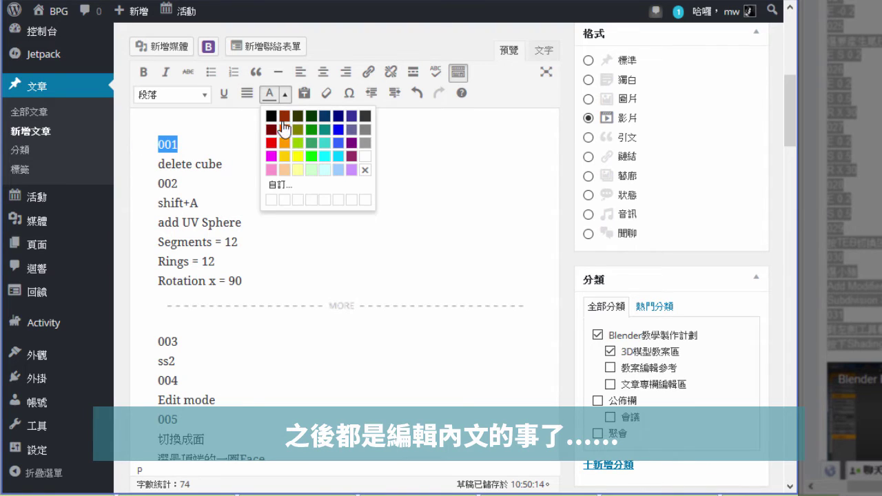
click(268, 136)
click(261, 236)
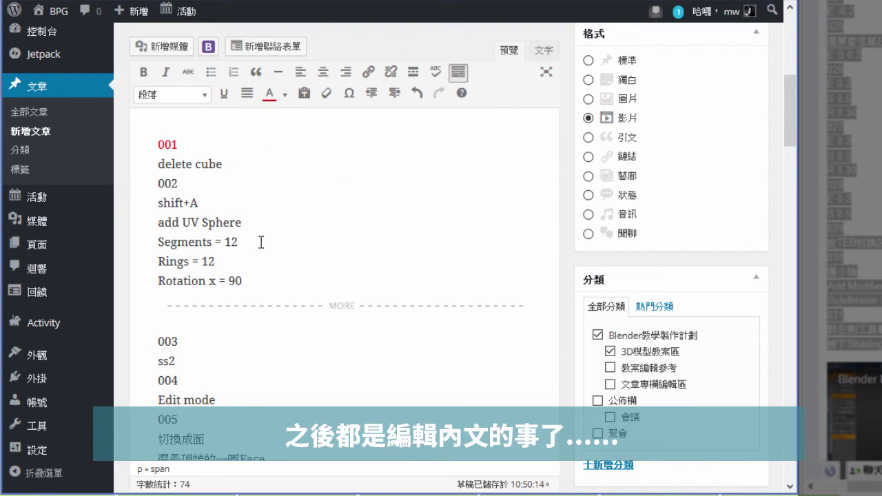
drag(186, 341, 158, 341)
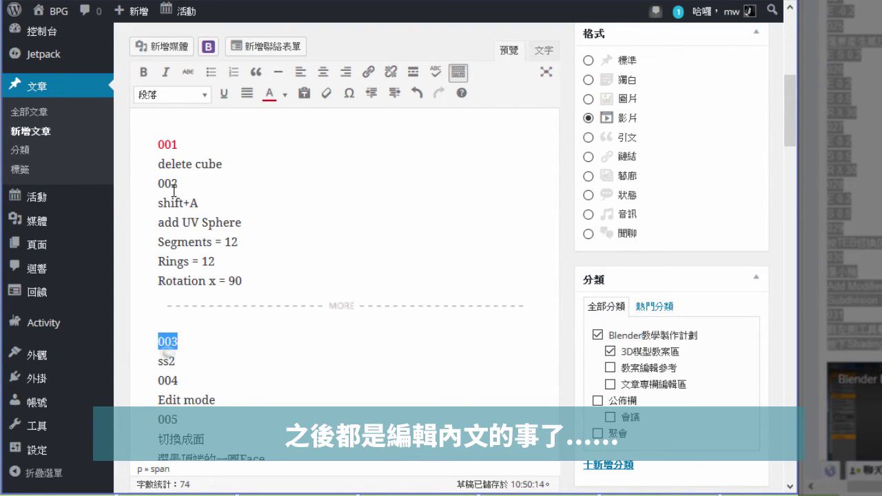
drag(177, 183, 160, 183)
click(269, 94)
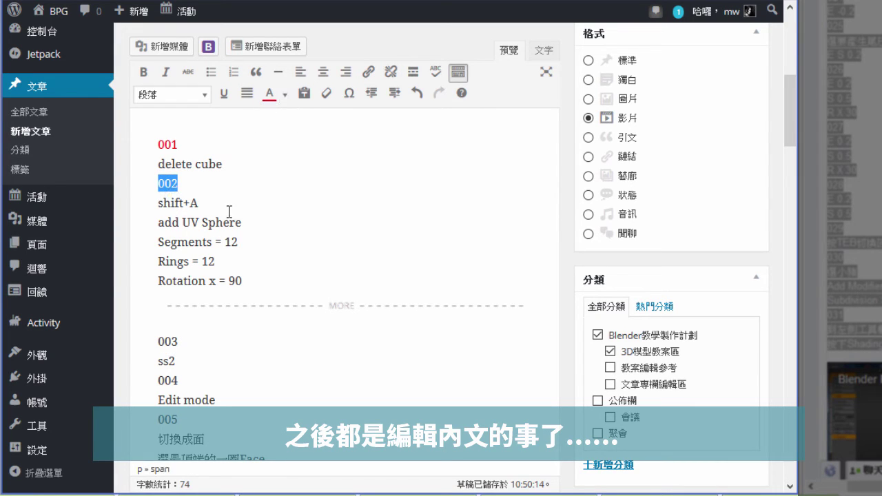
drag(191, 337, 156, 341)
click(269, 93)
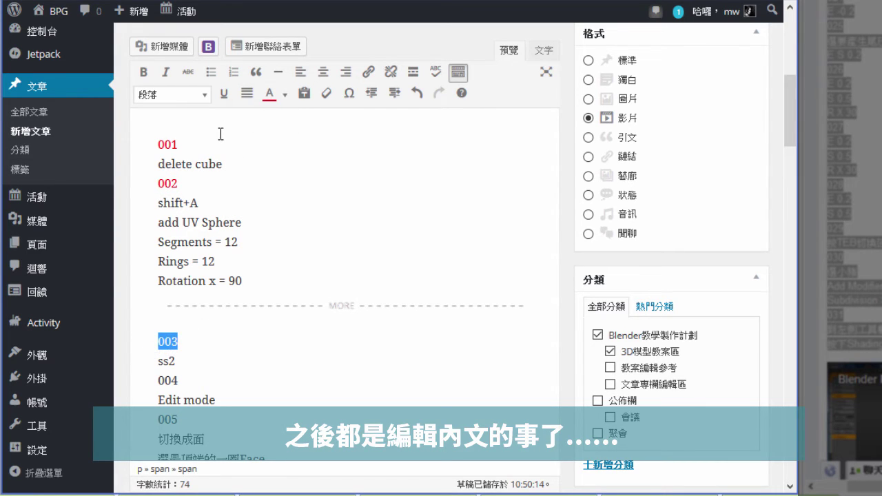
click(204, 144)
drag(204, 144, 154, 144)
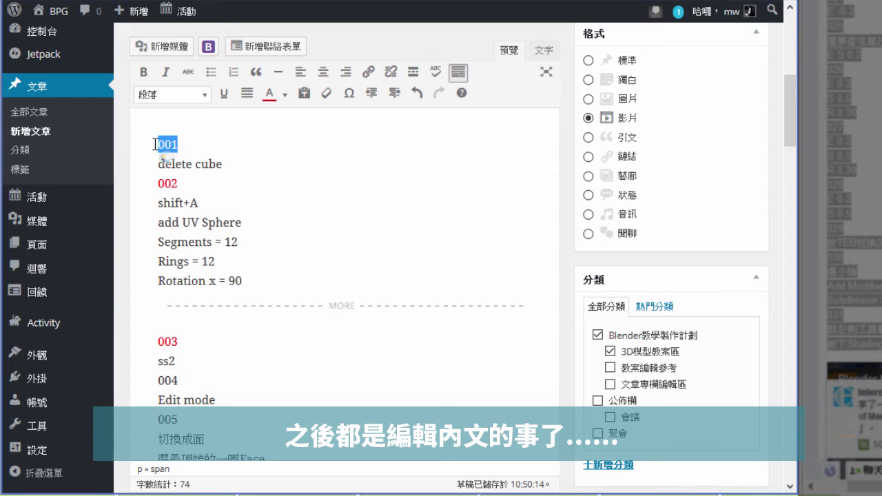
Turn 001 into a heading with a blank line below it.
click(206, 96)
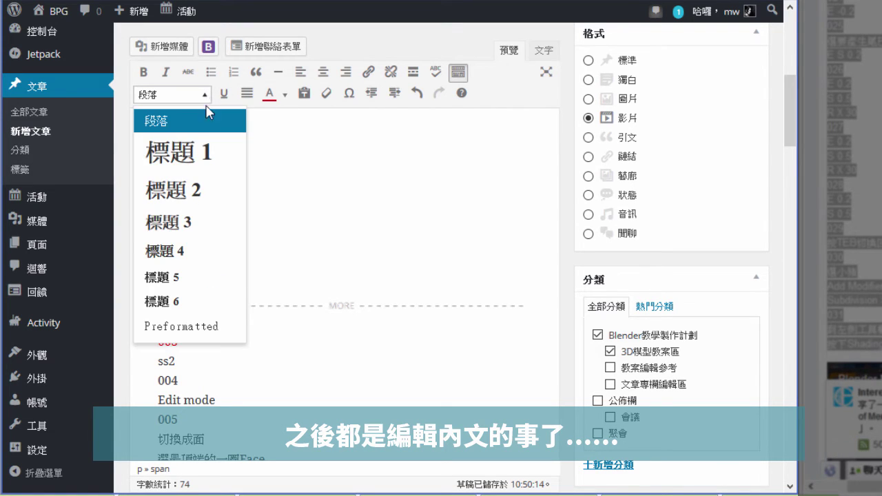
click(191, 269)
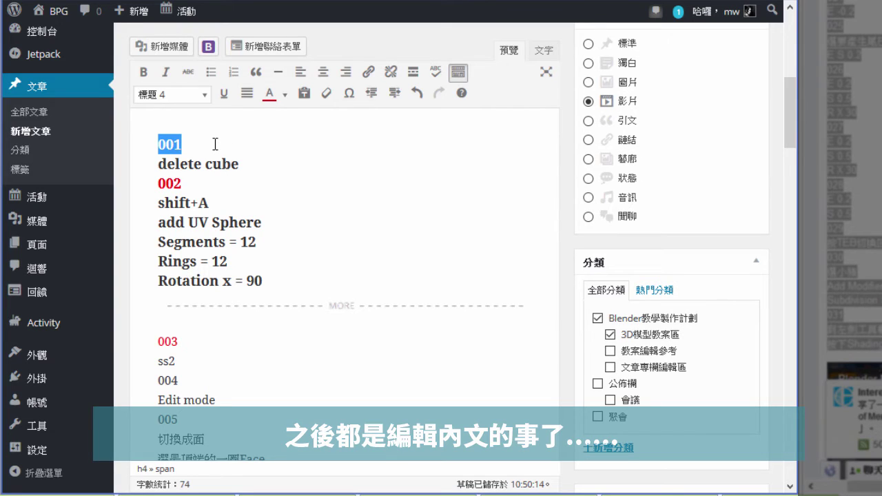
key(ctrl+z)
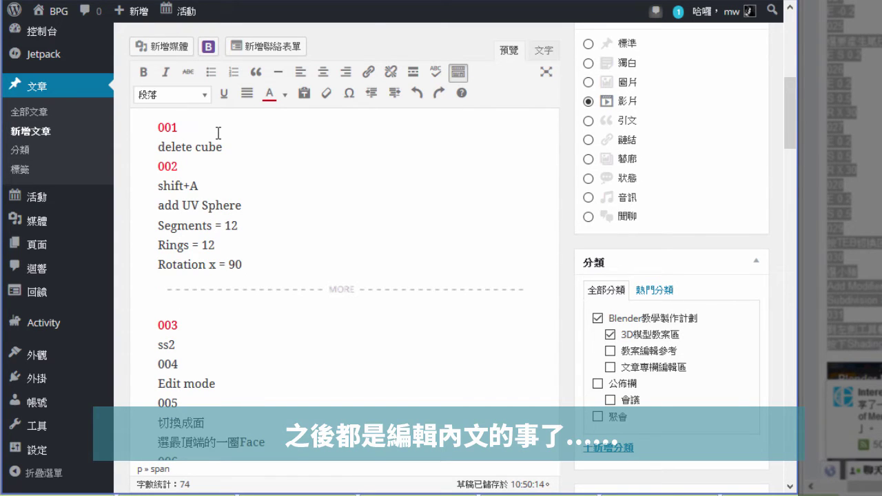
text(\)
key(BackSpace)
key(Return)
key(Return)
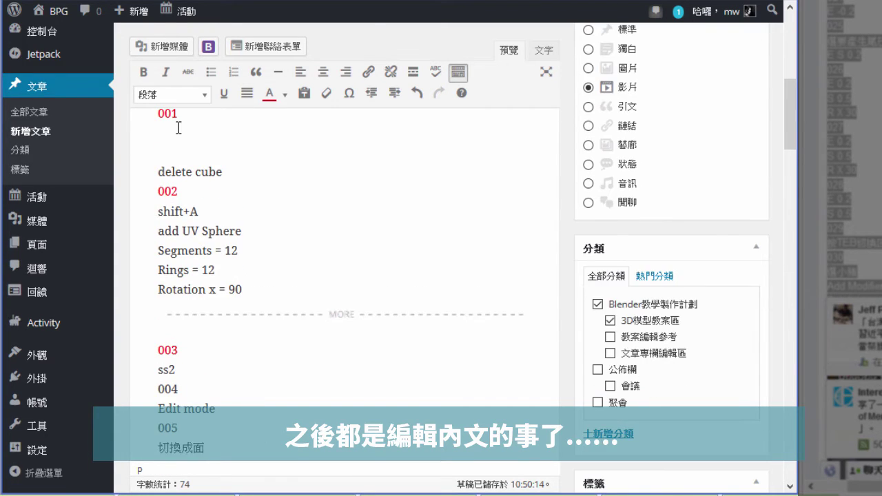
click(186, 93)
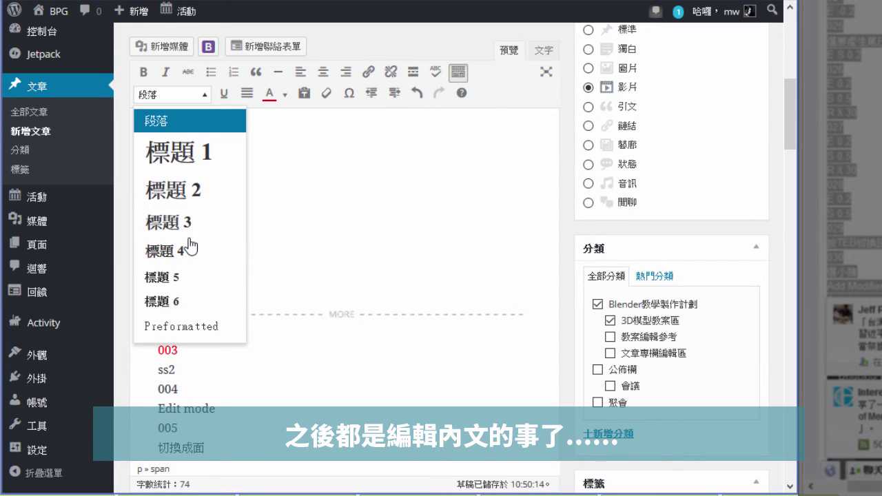
click(186, 250)
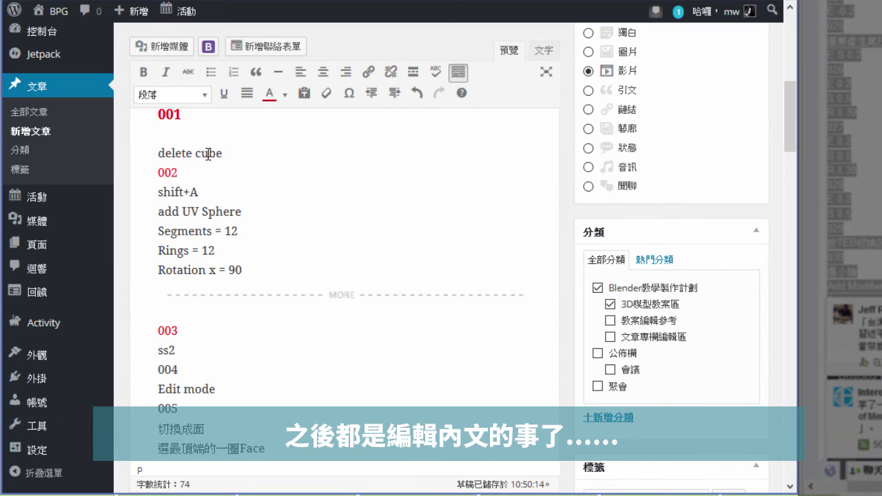
Split 002 onto its own line and make it a heading too.
scroll(251, 208, up, 2)
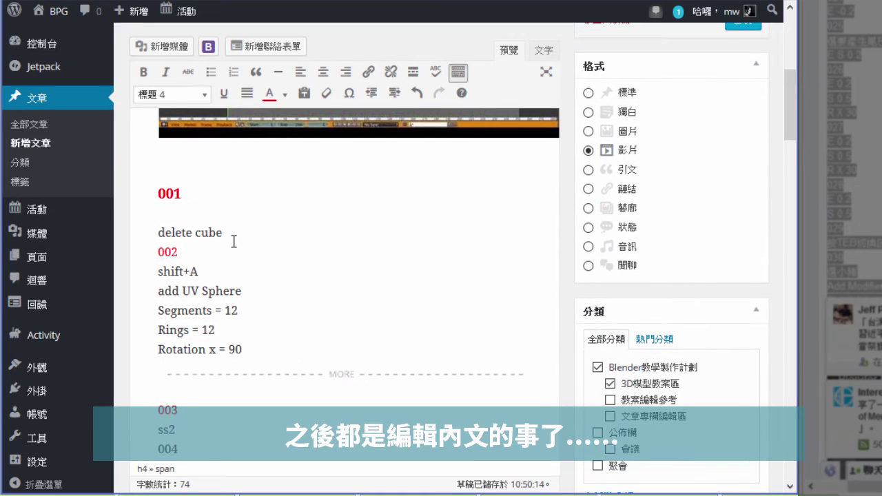
click(256, 236)
key(Delete)
key(Return)
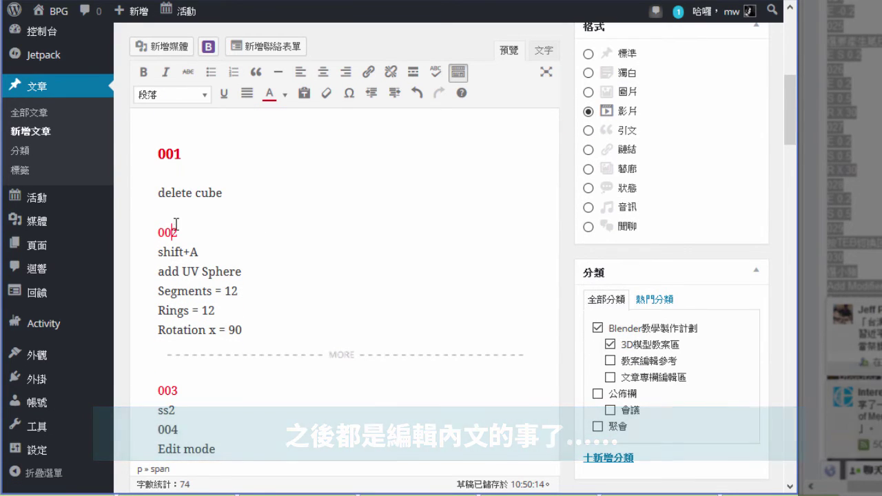
click(200, 235)
key(Return)
drag(197, 195, 153, 194)
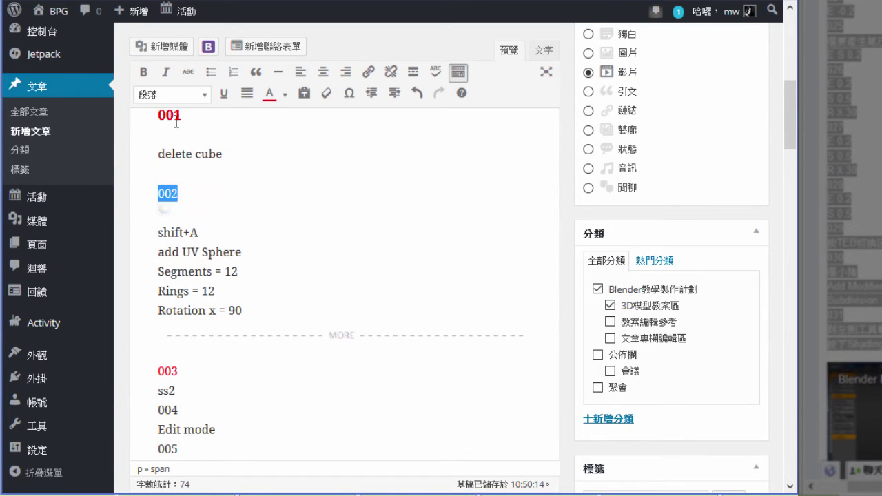
click(200, 96)
click(189, 250)
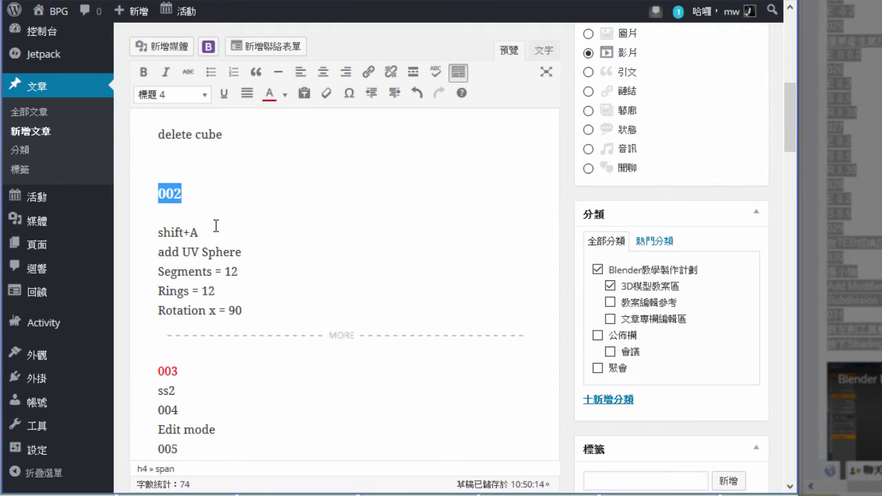
Change both the 001 and 002 headings to 標題 5 (Heading 5).
scroll(218, 217, up, 2)
click(190, 243)
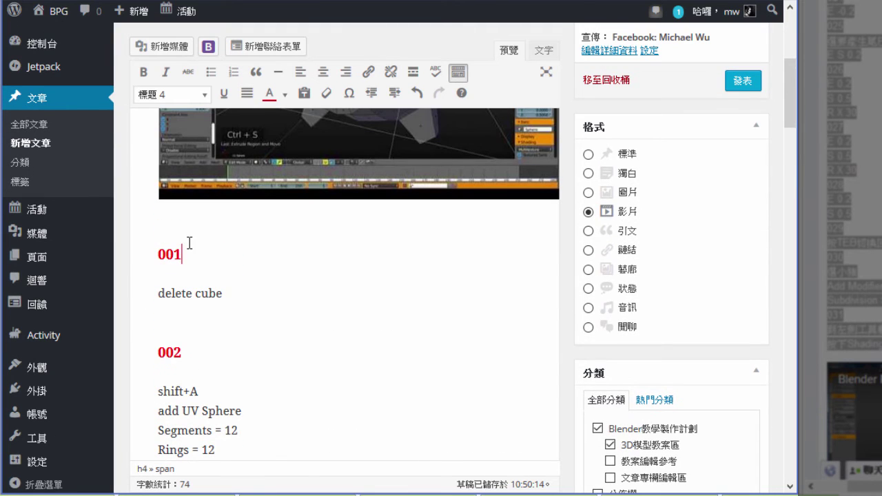
click(177, 95)
click(195, 281)
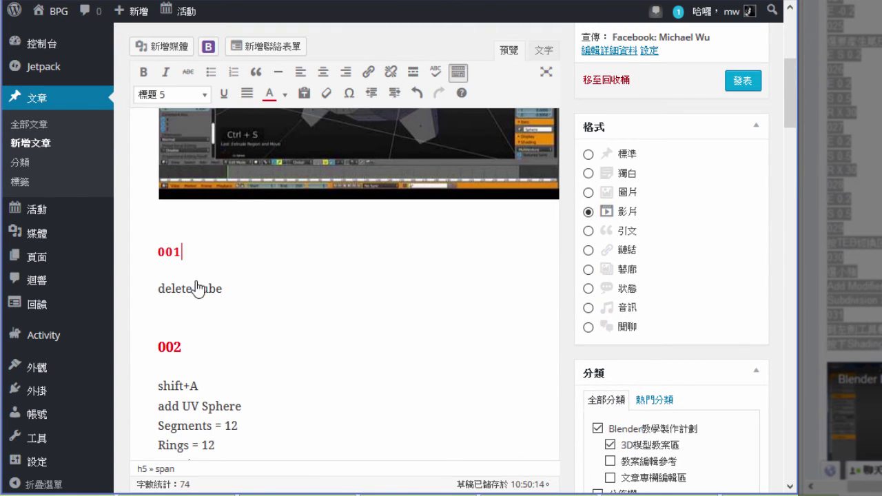
click(185, 347)
click(173, 95)
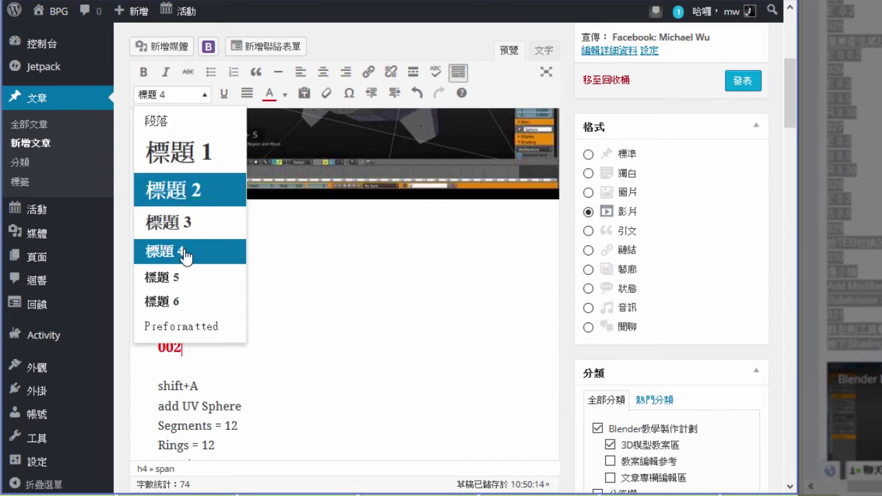
click(186, 282)
click(256, 281)
scroll(215, 208, down, 2)
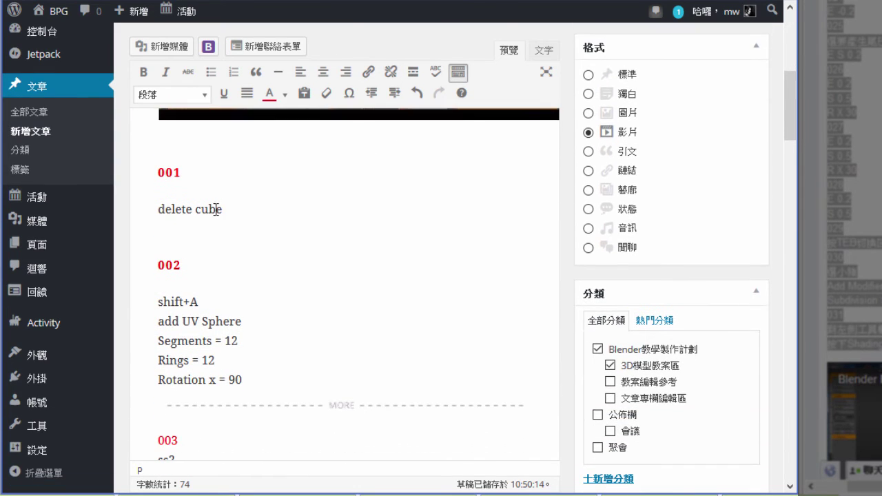
Make delete cube a numbered item and number the 002 steps 1–5, shift+A to Rotation x = 90.
click(234, 72)
click(234, 72)
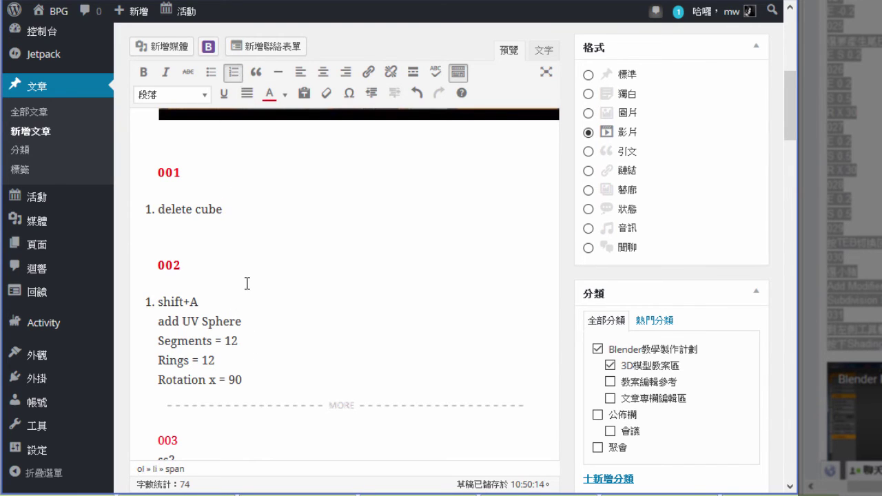
key(Delete)
key(Return)
click(252, 301)
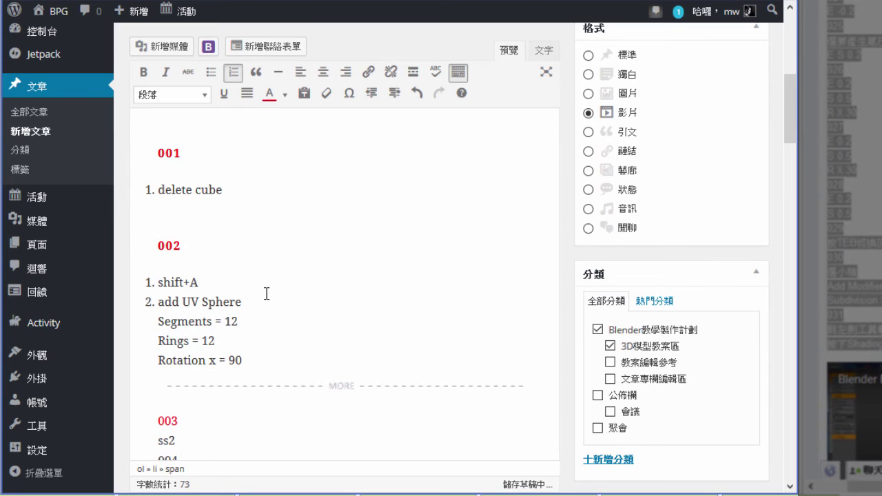
key(Delete)
key(Return)
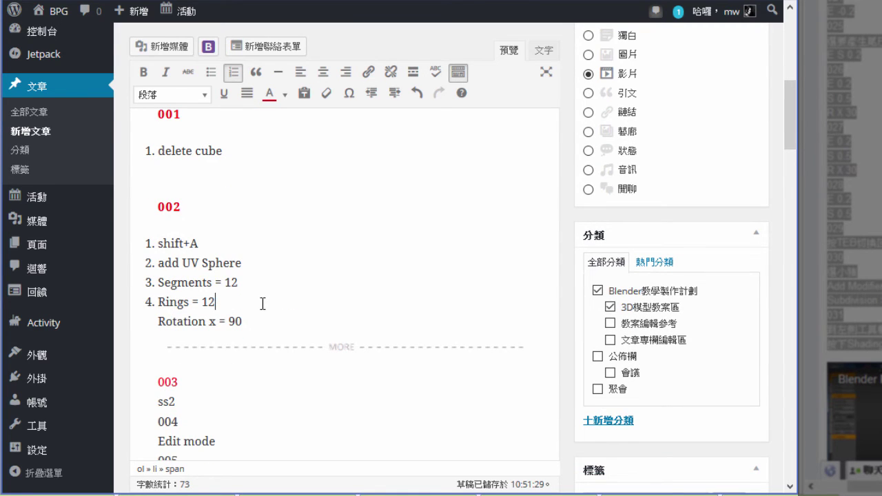
key(Delete)
key(Return)
scroll(261, 301, down, 2)
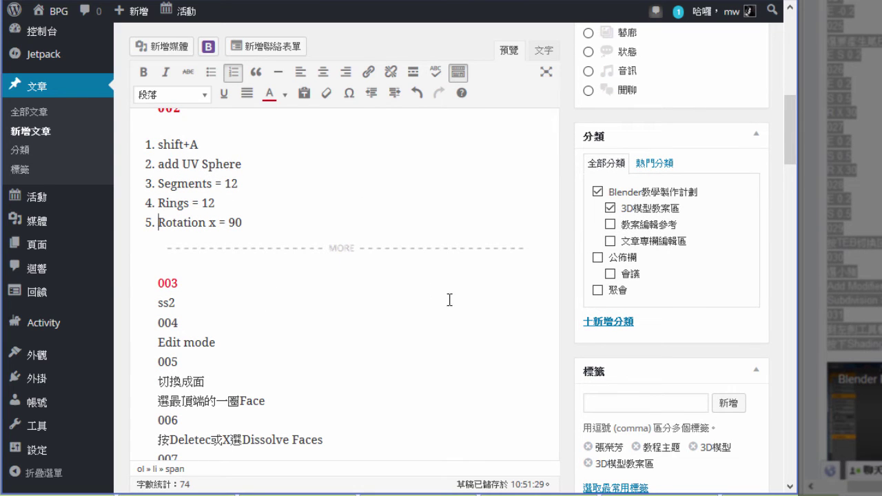
scroll(460, 299, up, 5)
scroll(460, 299, up, 5)
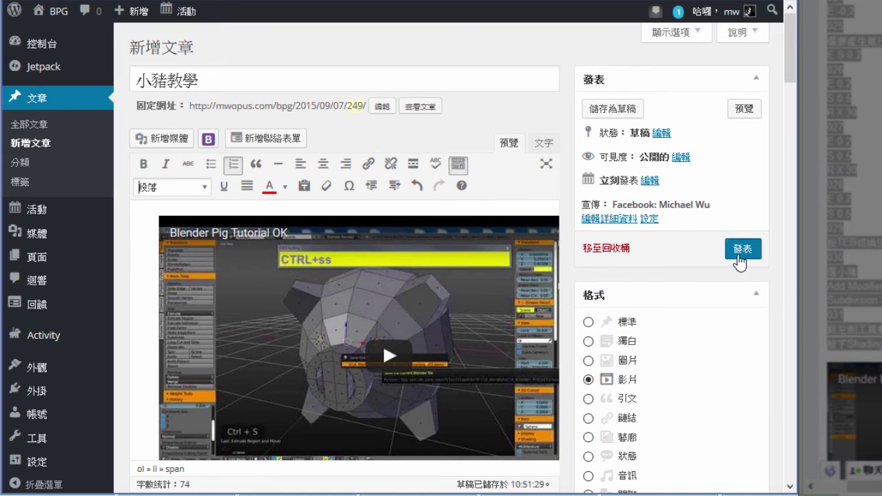
Publish the 小豬教學 post and open its live page from the 檢視文章 link.
click(740, 250)
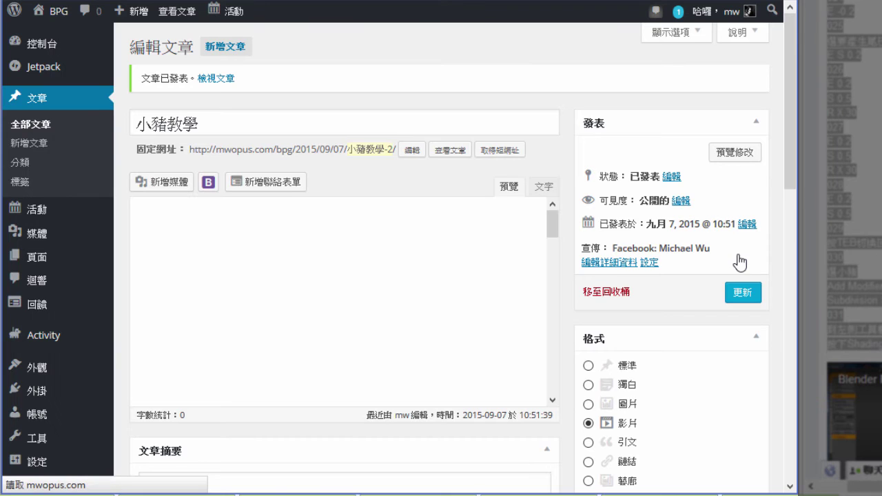
click(183, 12)
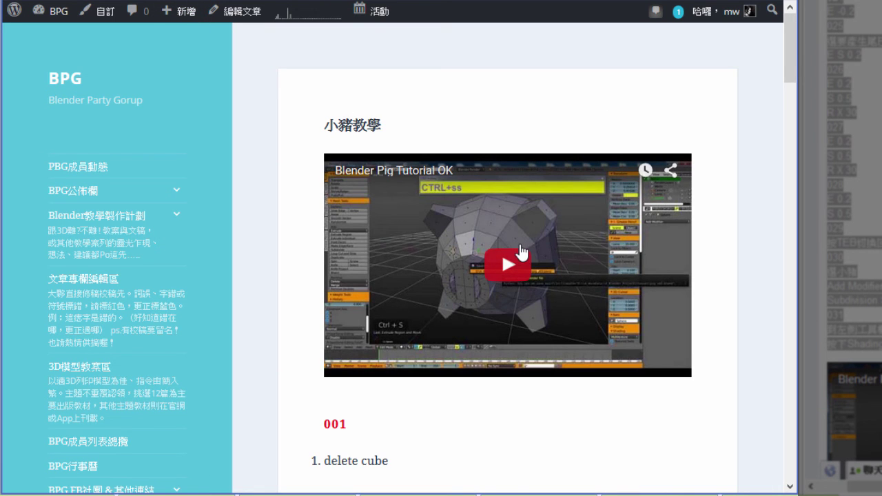
Review the published post's numbered steps, then go to the 文章專欄編輯區 category archive.
scroll(523, 254, down, 3)
scroll(522, 267, down, 3)
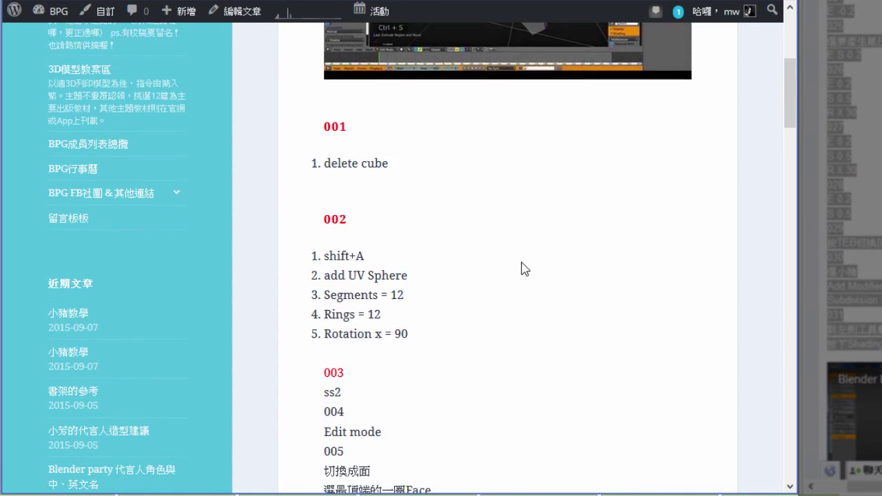
scroll(522, 274, down, 1)
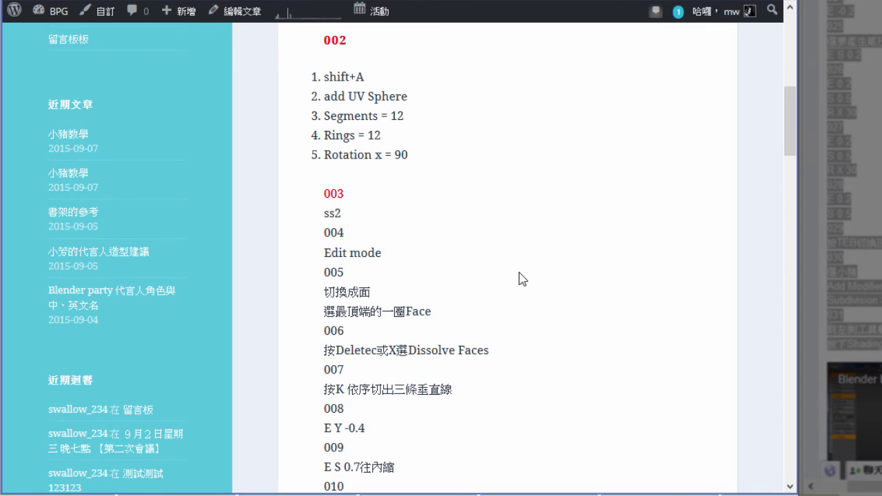
scroll(520, 277, down, 3)
scroll(520, 277, up, 3)
scroll(521, 277, up, 5)
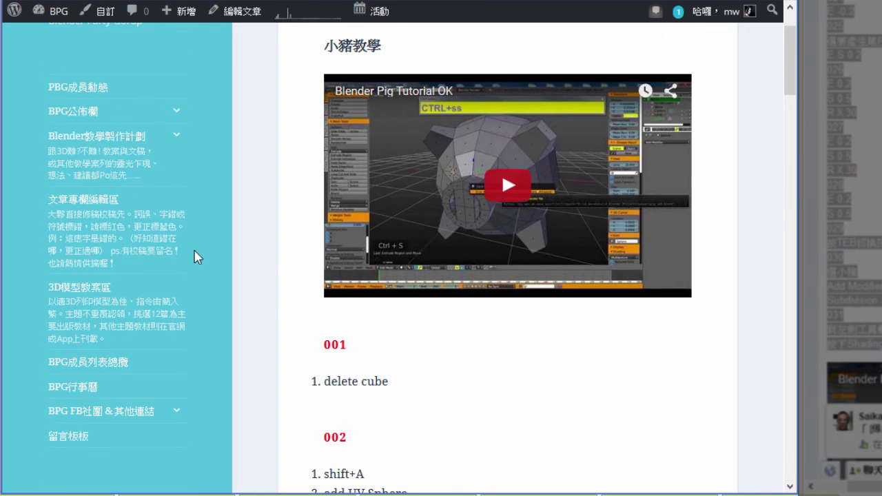
click(114, 233)
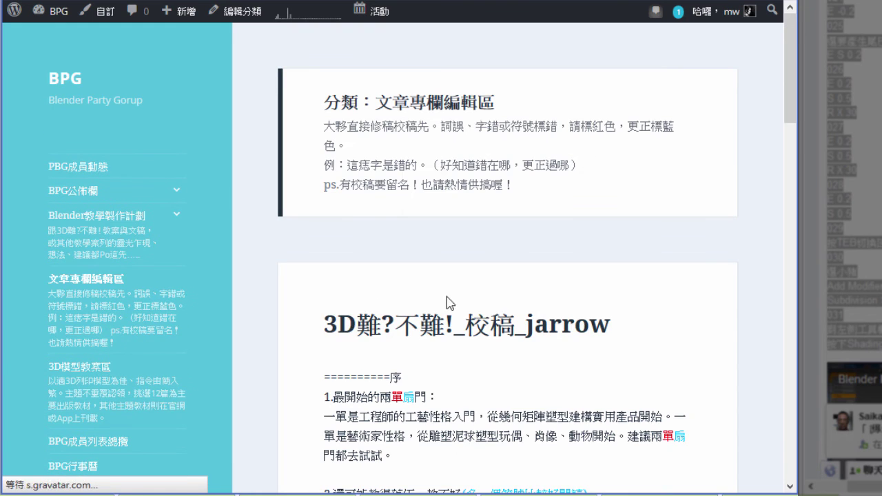
Open the full 小豬教學 post from the 3D模型教案區 category listing via 繼續閱讀.
scroll(584, 334, down, 3)
scroll(578, 327, up, 4)
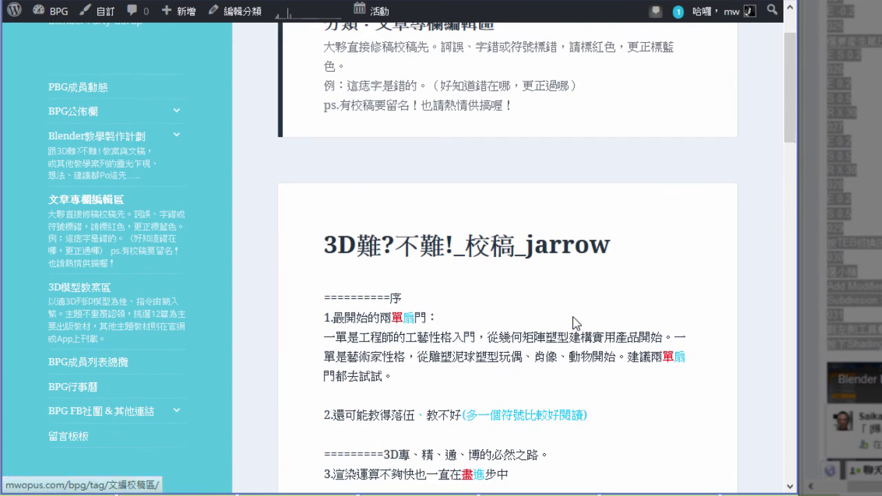
click(127, 298)
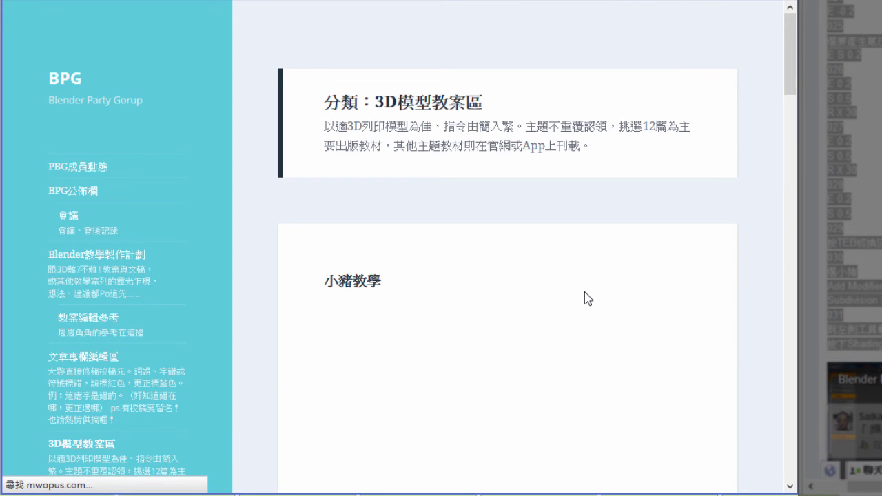
scroll(584, 293, down, 2)
scroll(585, 297, down, 4)
scroll(584, 296, down, 2)
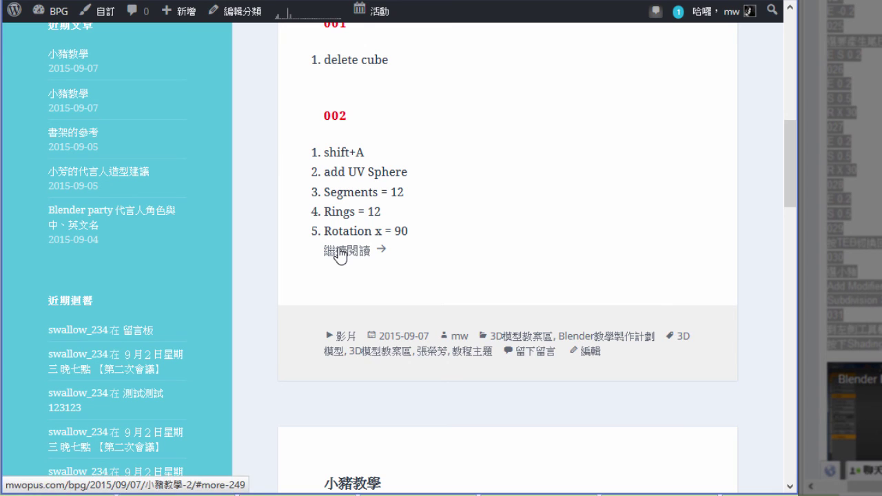
click(339, 254)
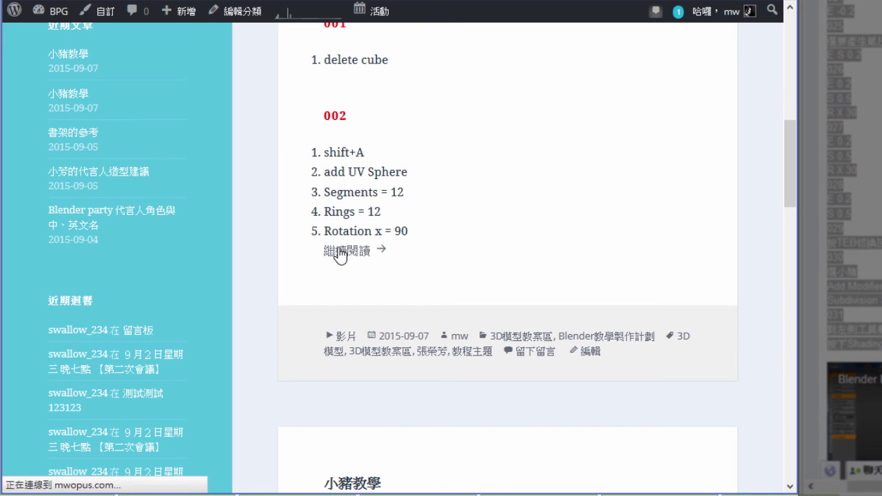
Scroll down the post through the later steps to step 030's Subdivision Surface.
scroll(585, 315, down, 1)
scroll(585, 315, down, 2)
scroll(587, 320, down, 2)
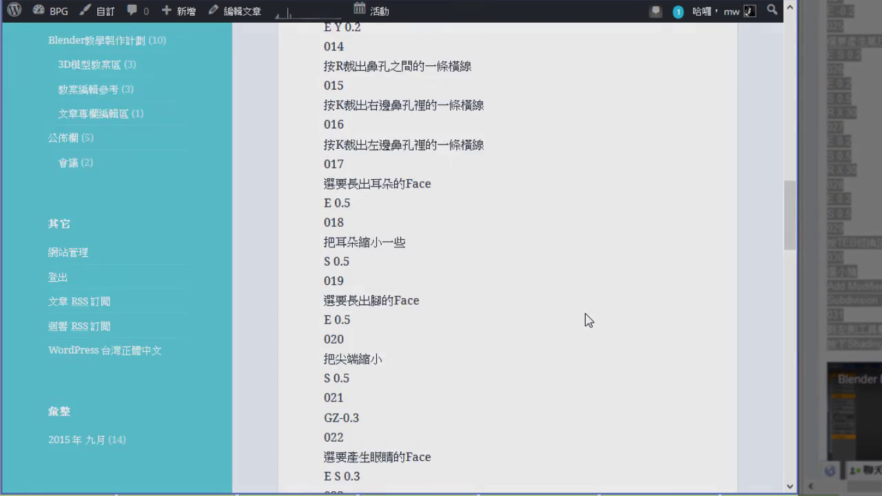
scroll(585, 319, down, 2)
scroll(585, 319, down, 1)
scroll(585, 319, down, 2)
scroll(585, 319, down, 1)
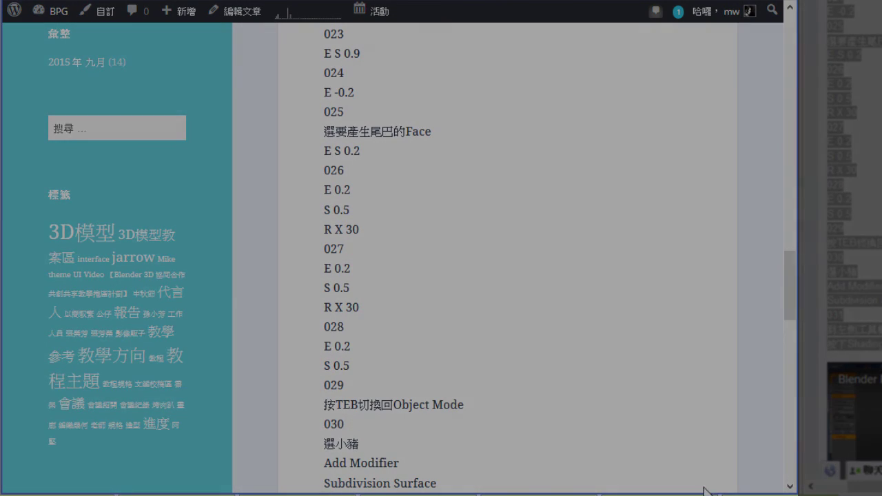